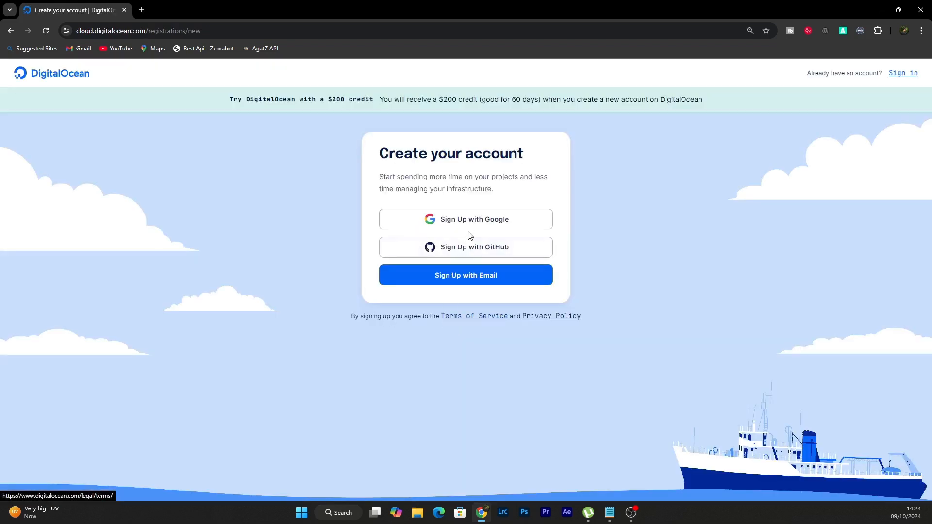
Sign up for a DigitalOcean account with an existing Google account and approve the sign-in
left_click(478, 217)
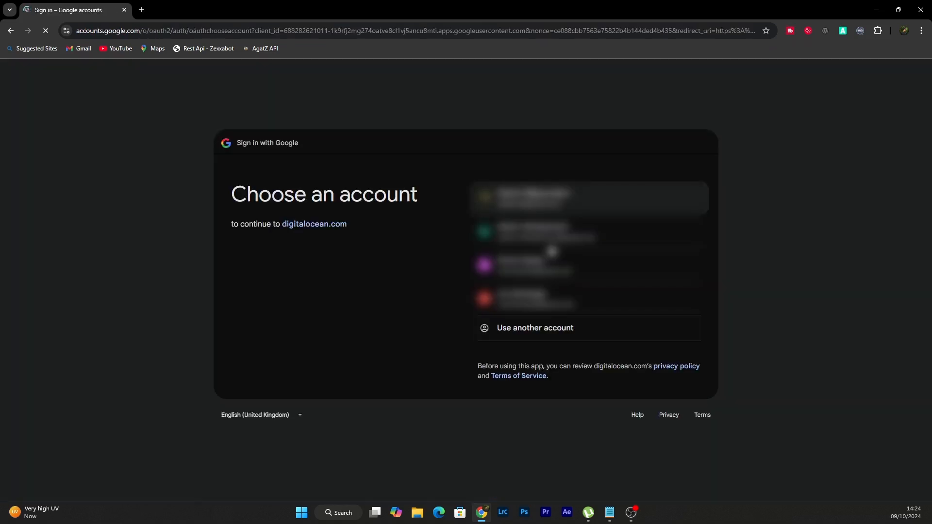
left_click(555, 271)
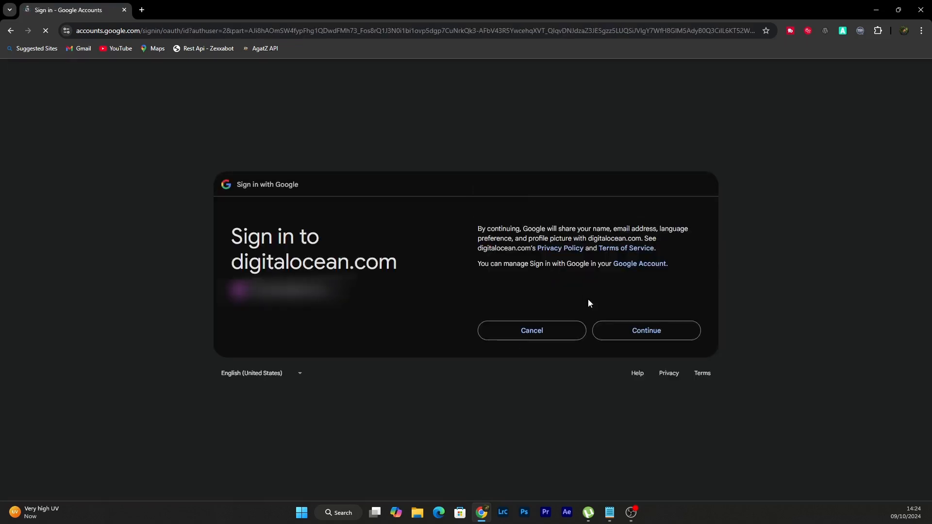
left_click(626, 330)
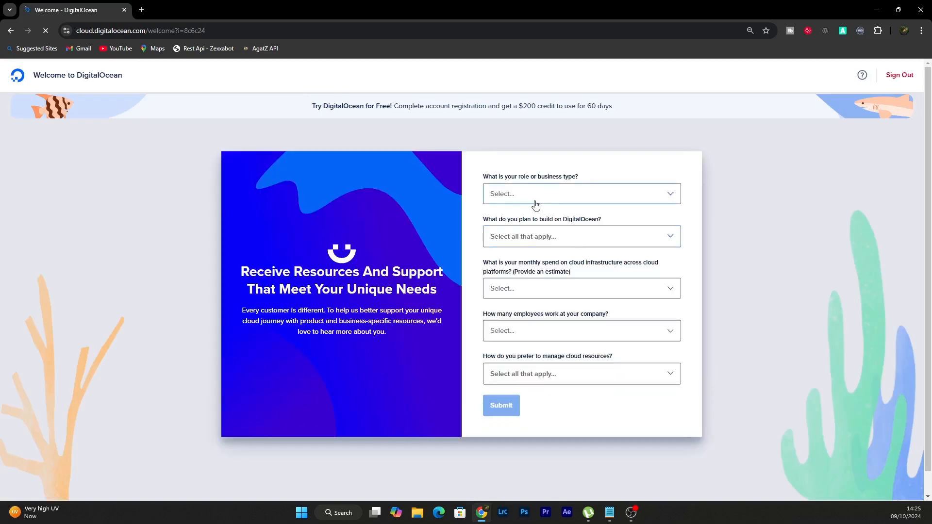
Set the business type to Software company, the planned build to A website or content site, and the monthly spend to $0 - $50
left_click(535, 203)
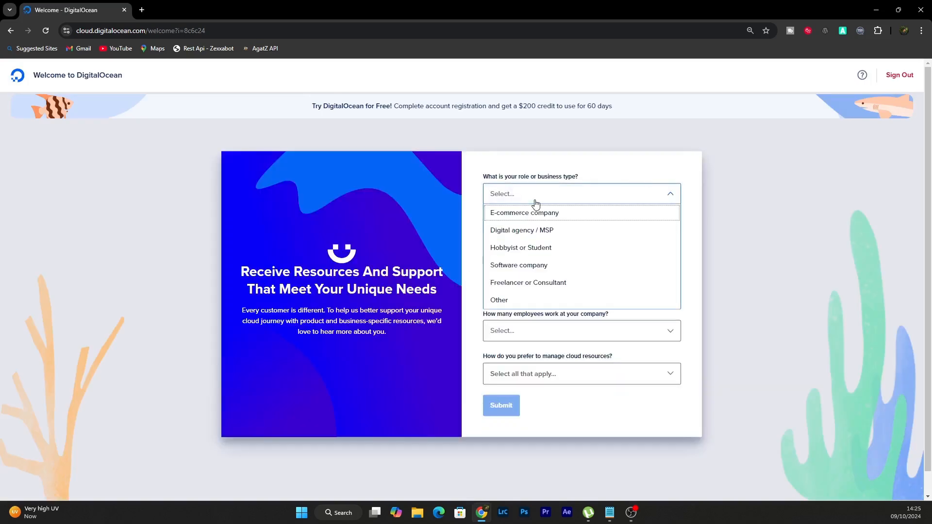
left_click(537, 265)
left_click(534, 236)
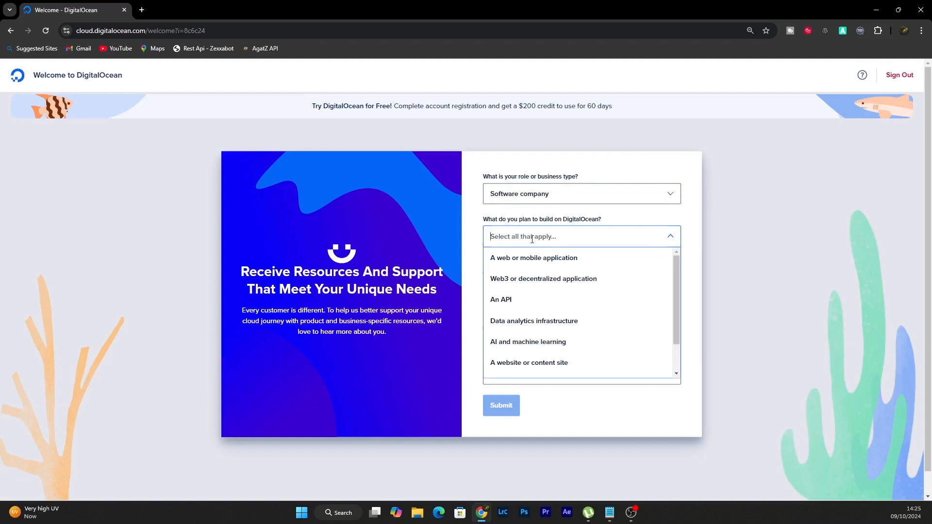
left_click(526, 362)
left_click(516, 287)
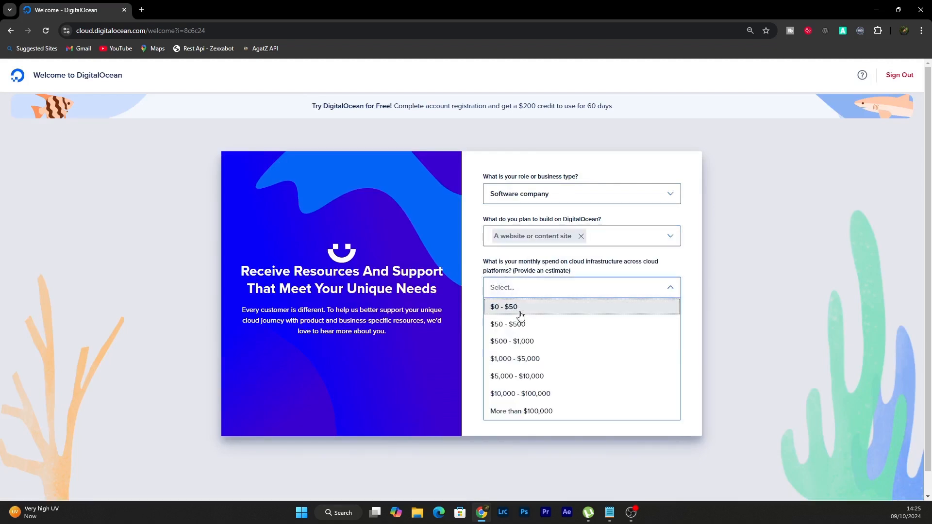
left_click(518, 312)
Set the employee count to I work alone and the management preference to Cloud console, and submit the questionnaire
left_click(519, 326)
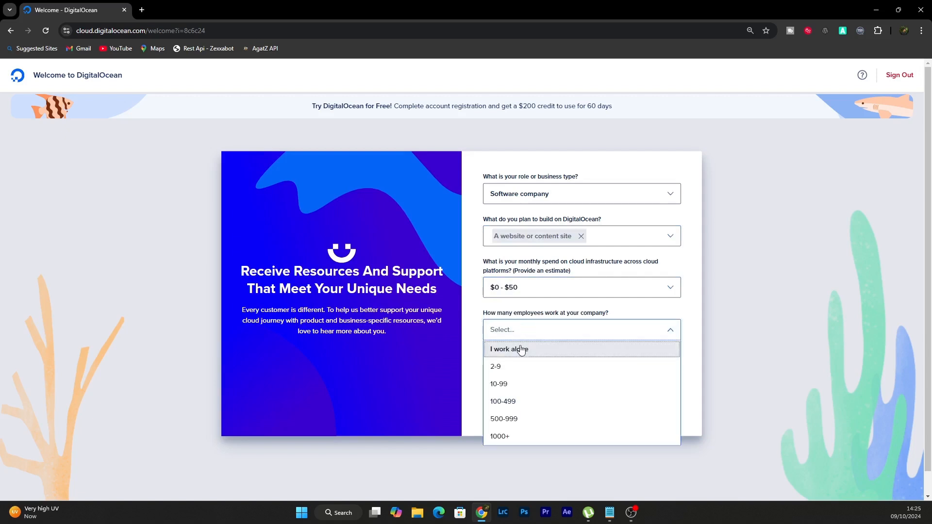
left_click(518, 350)
left_click(520, 371)
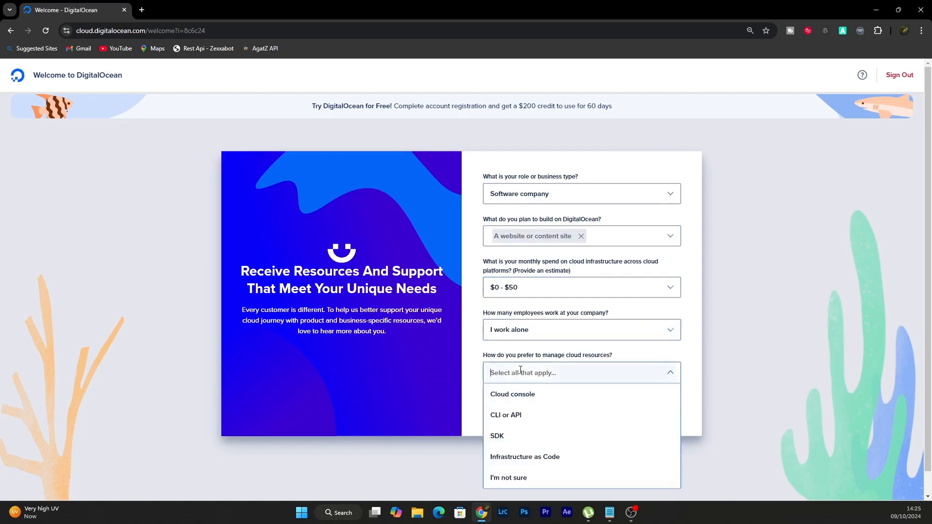
left_click(526, 398)
left_click(507, 406)
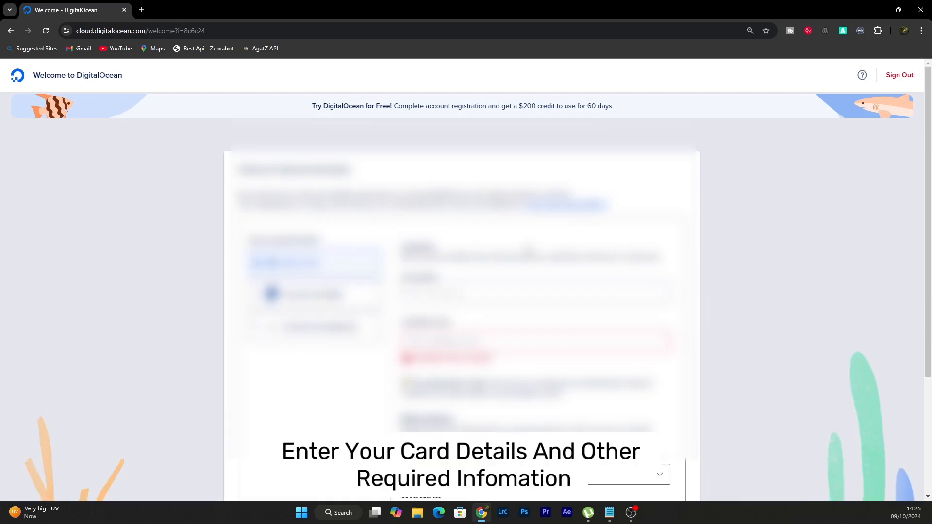
Look through the payment method form, including its alternative payment options and billing address fields
scroll(461, 291, "down", 3)
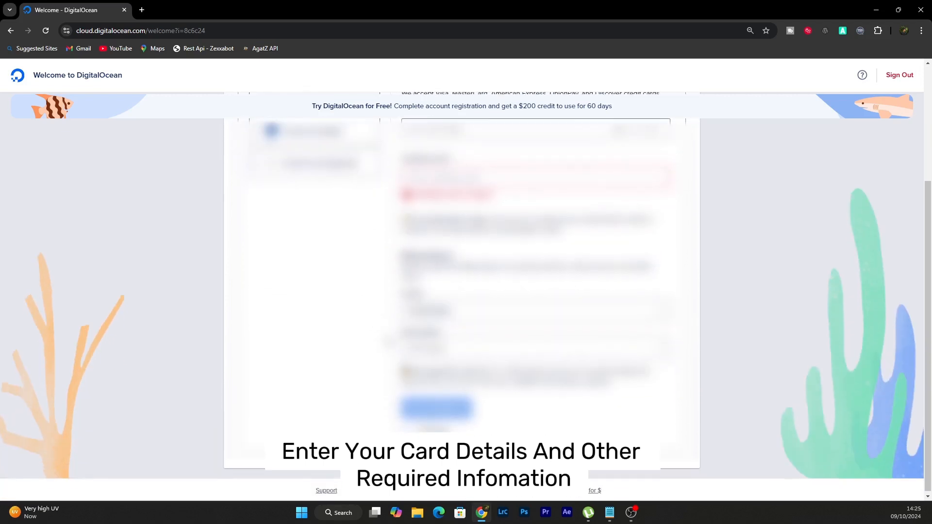
scroll(461, 291, "up", 3)
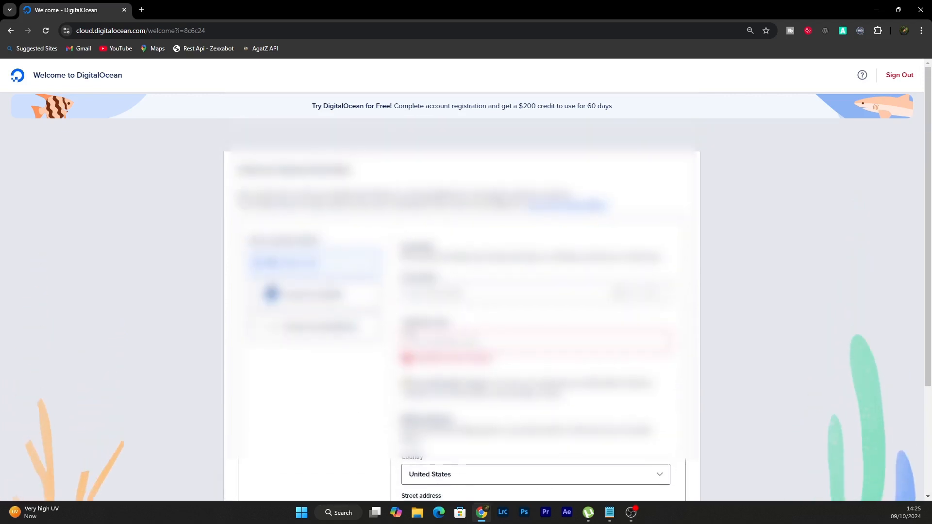
left_click(338, 328)
scroll(455, 339, "down", 3)
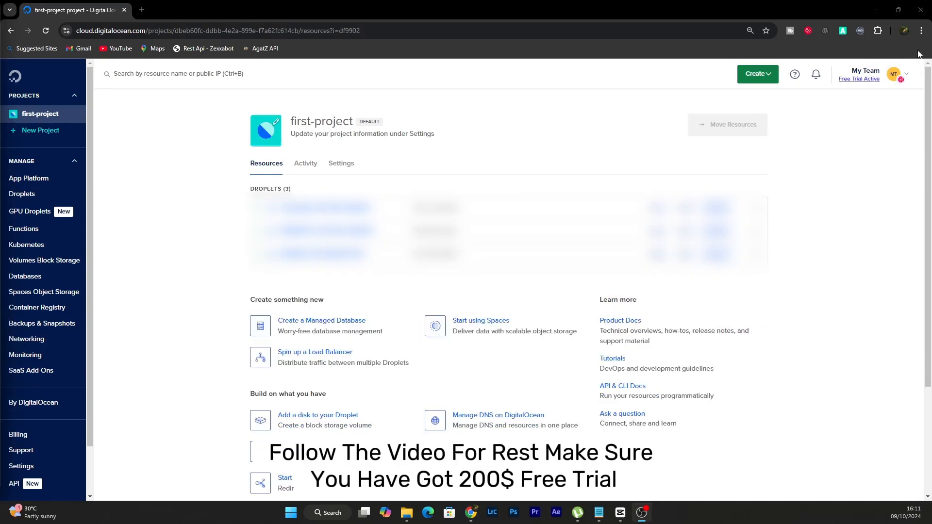
Check the free trial's remaining credit and expiry for the team
left_click(870, 80)
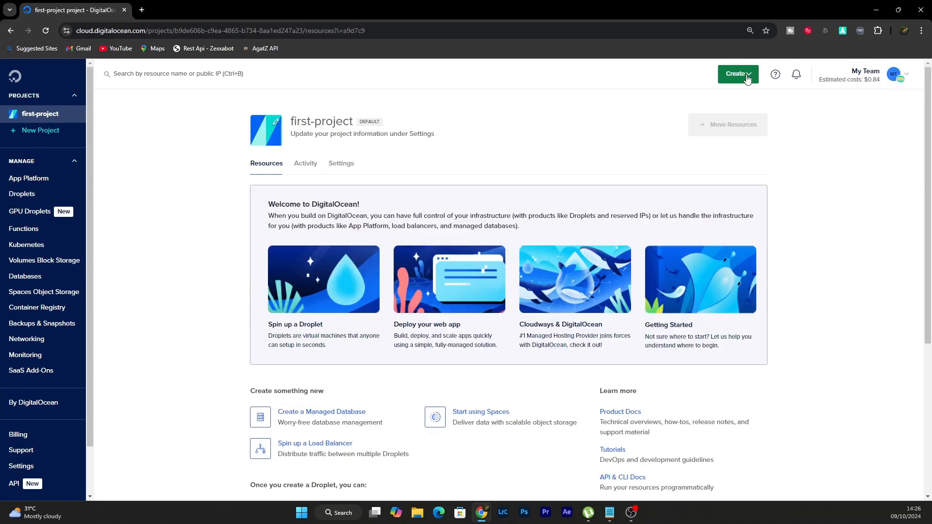
left_click(738, 74)
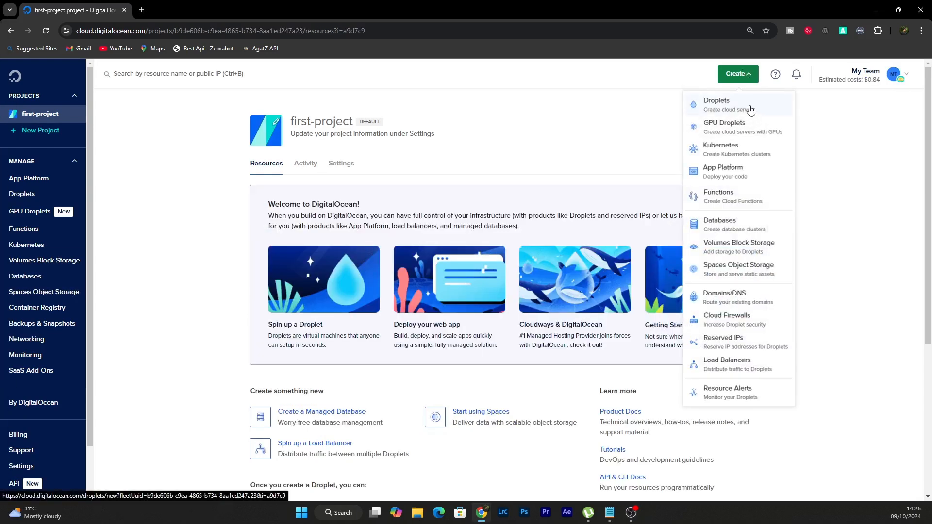
left_click_drag(365, 31, 176, 43)
key("BackSpace")
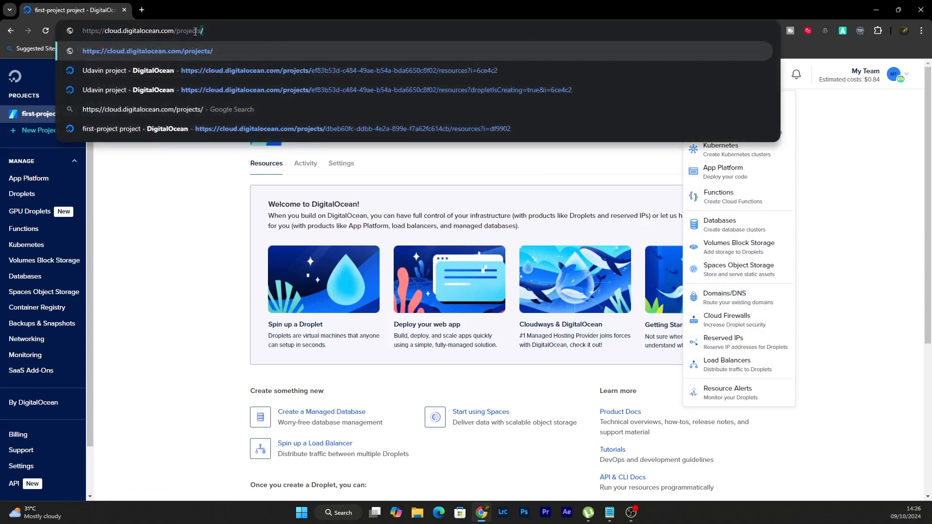
key("Return")
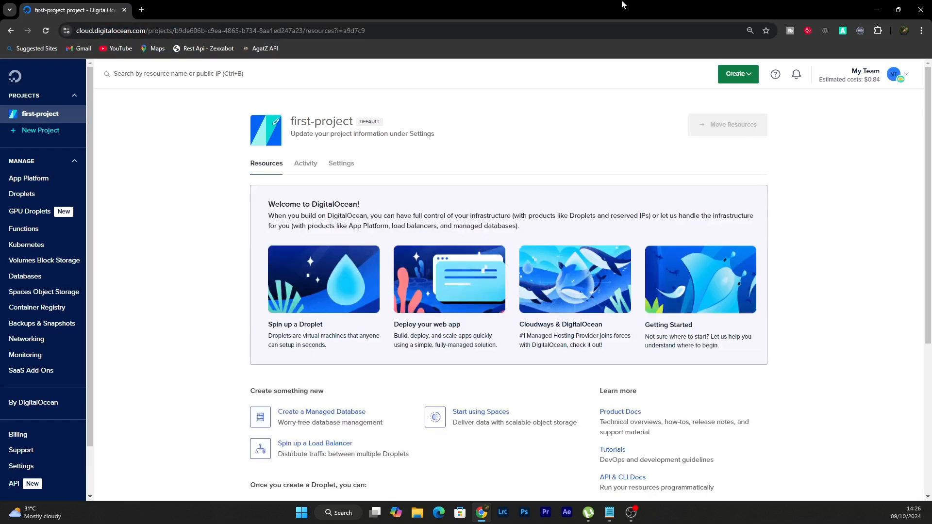
Start a new Droplet and choose the Premium AMD CPU option with the $28/mo plan of 4 GB and 2 AMD CPUs
left_click(740, 74)
left_click(735, 102)
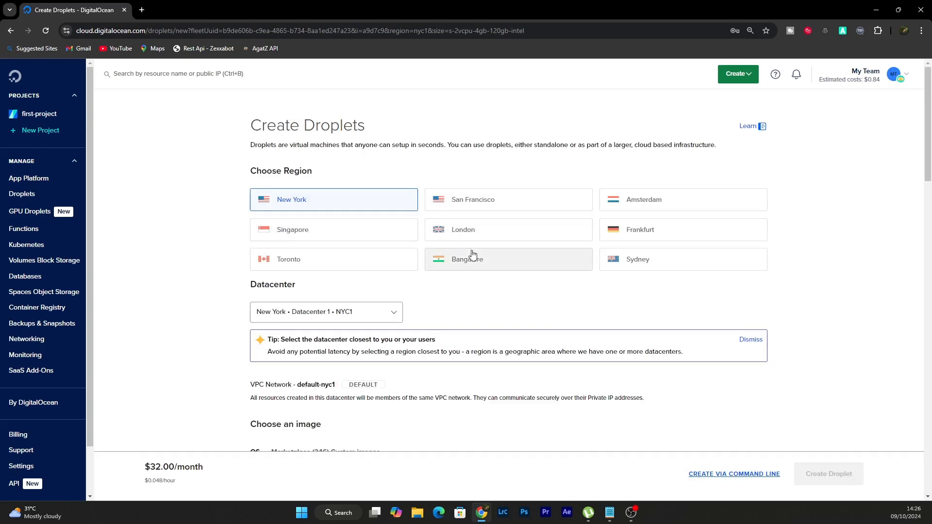
scroll(471, 253, "down", 7)
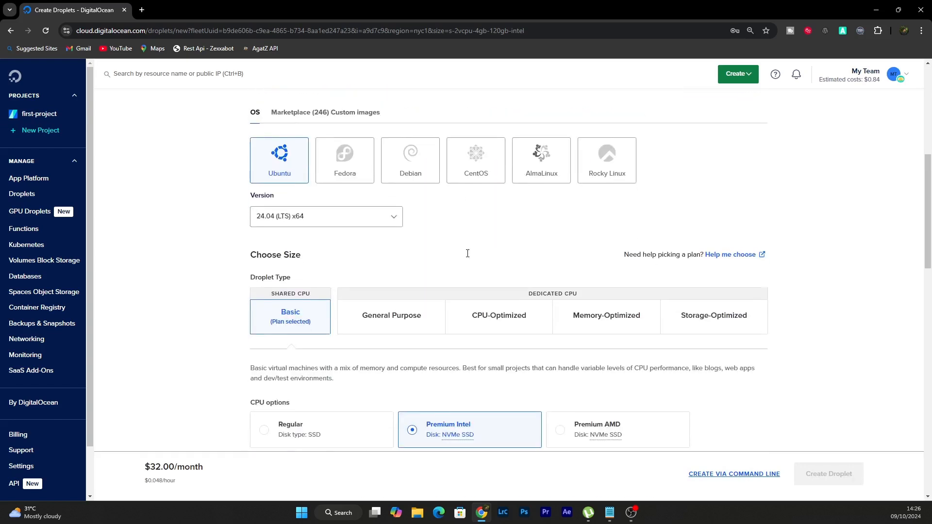
scroll(467, 254, "down", 4)
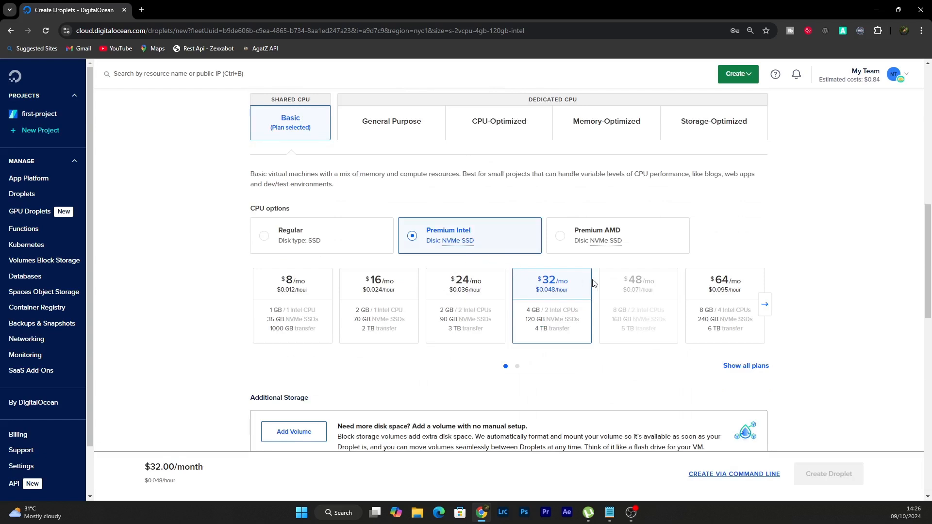
left_click(353, 251)
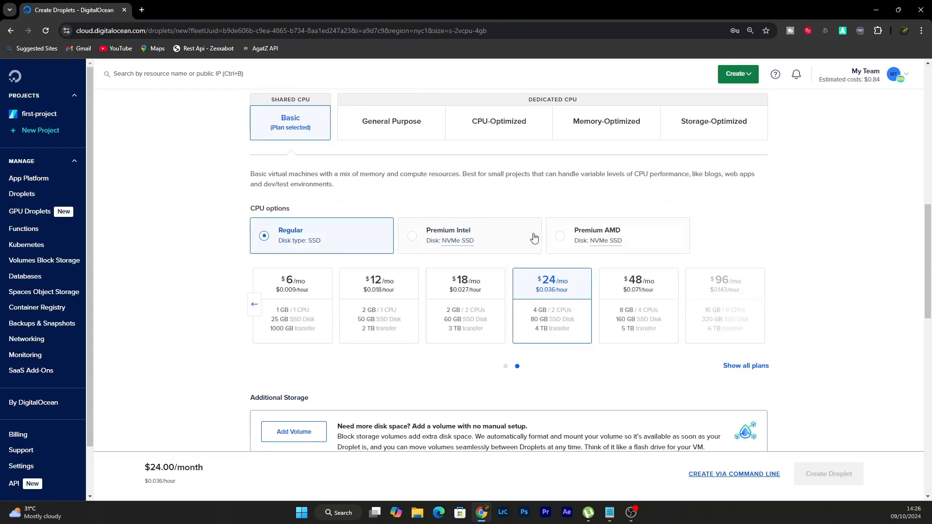
left_click(582, 245)
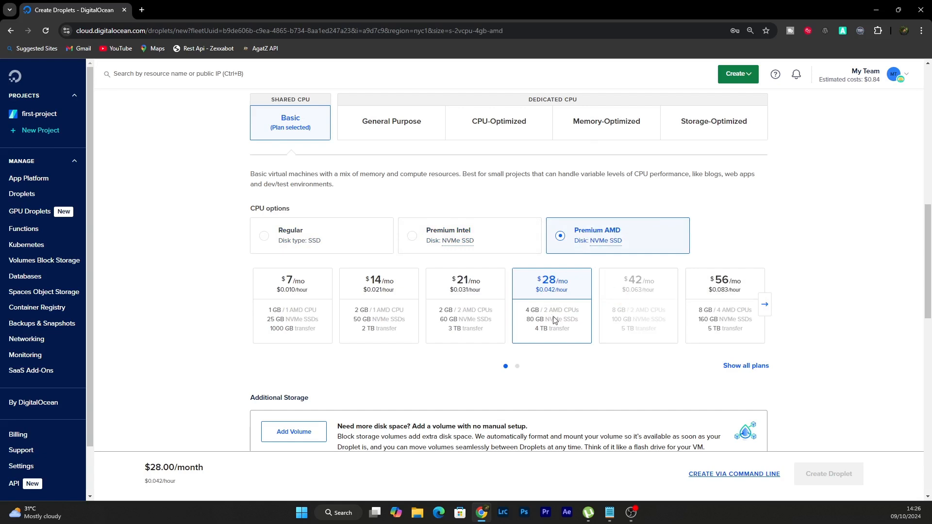
Enter a root password for the Droplet that meets all the listed password requirements
scroll(533, 315, "down", 5)
scroll(581, 353, "down", 4)
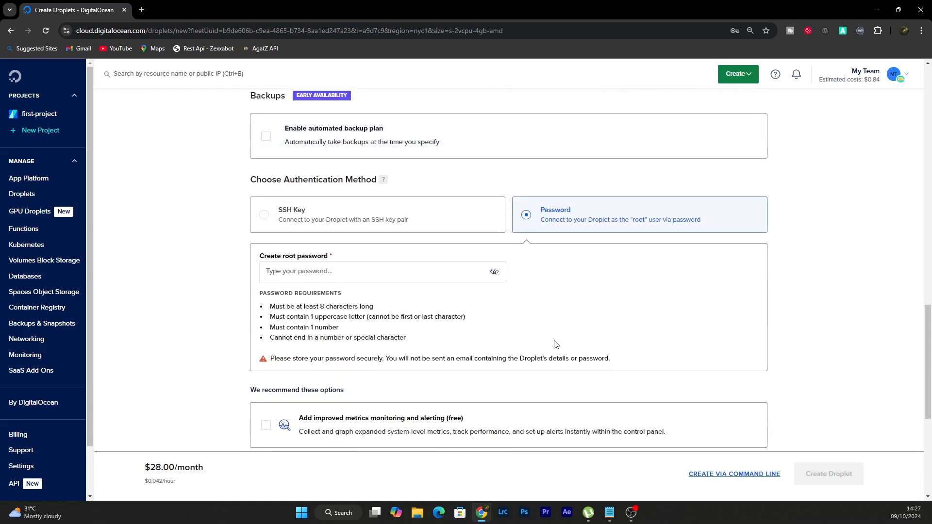
left_click(321, 223)
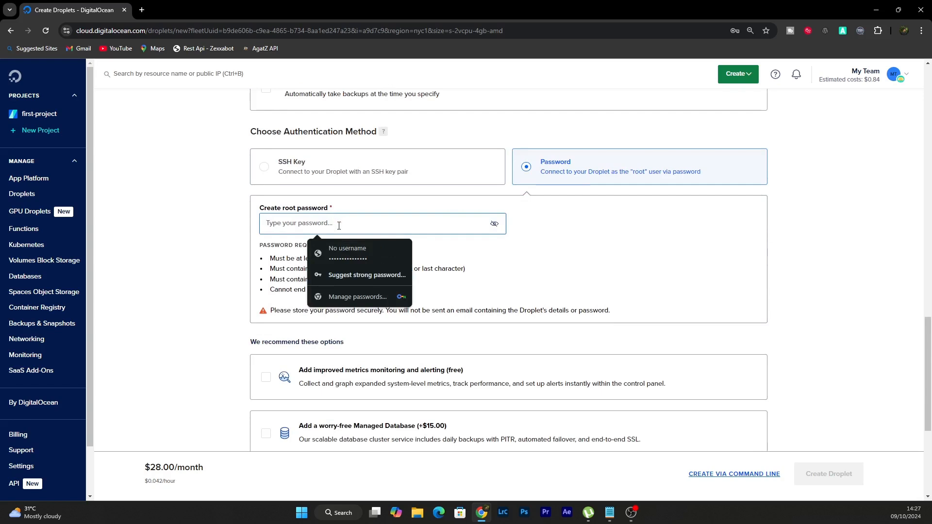
type("•••")
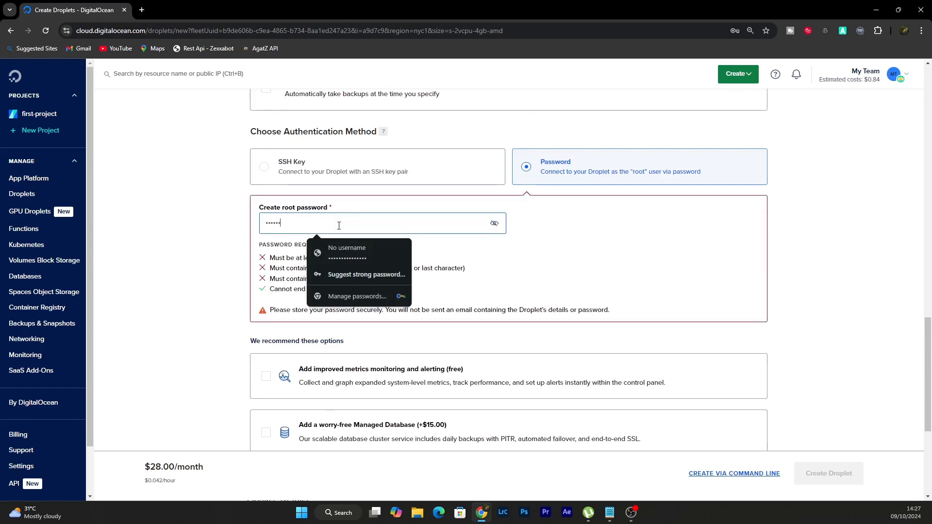
type("•••••••")
key("ctrl+a")
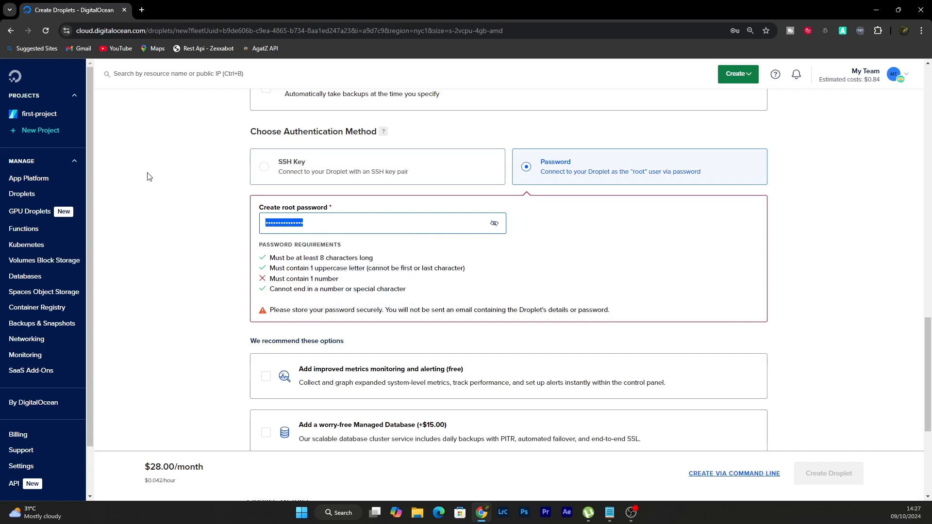
key("BackSpace")
key("ctrl+v")
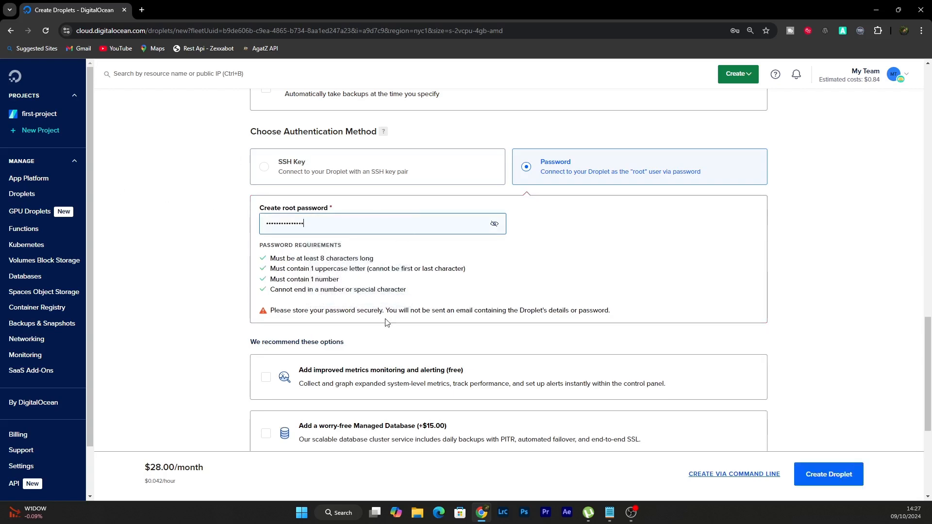
Set the Droplet's hostname to my-coolify
scroll(342, 369, "down", 5)
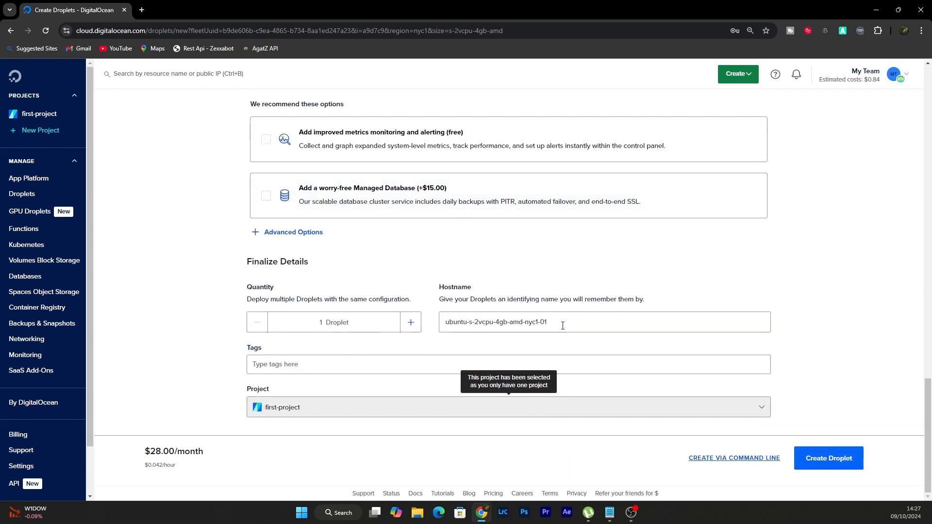
left_click_drag(563, 325, 397, 326)
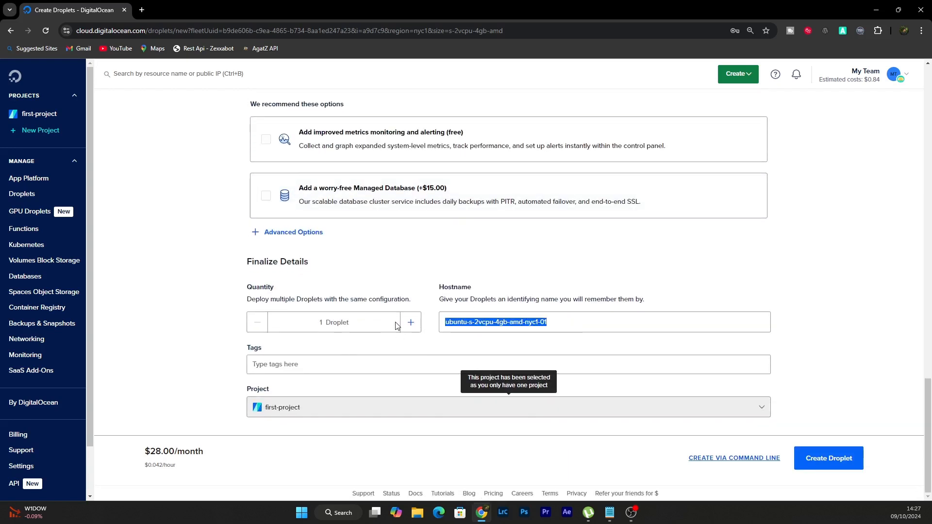
type("my-coolify")
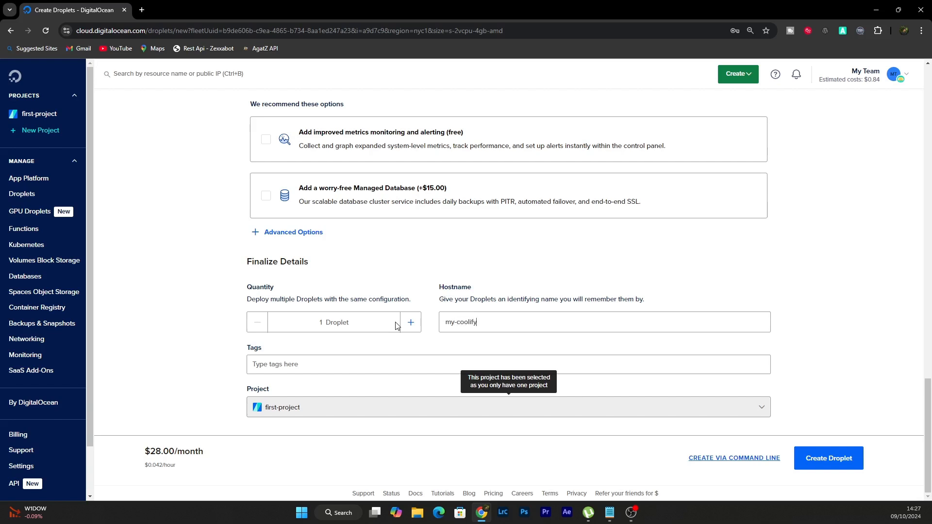
Check the available Ubuntu versions for the image and change the Droplet's region to Singapore
scroll(483, 249, "up", 15)
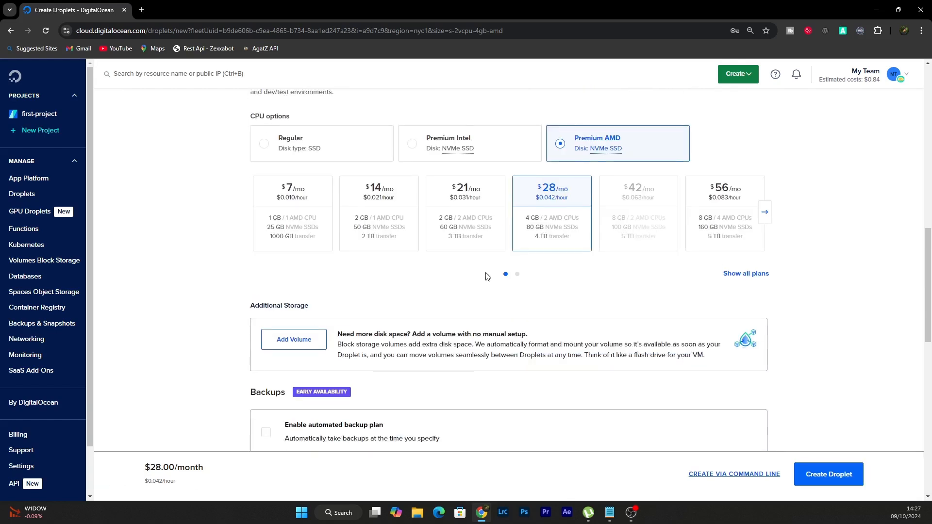
scroll(296, 245, "up", 3)
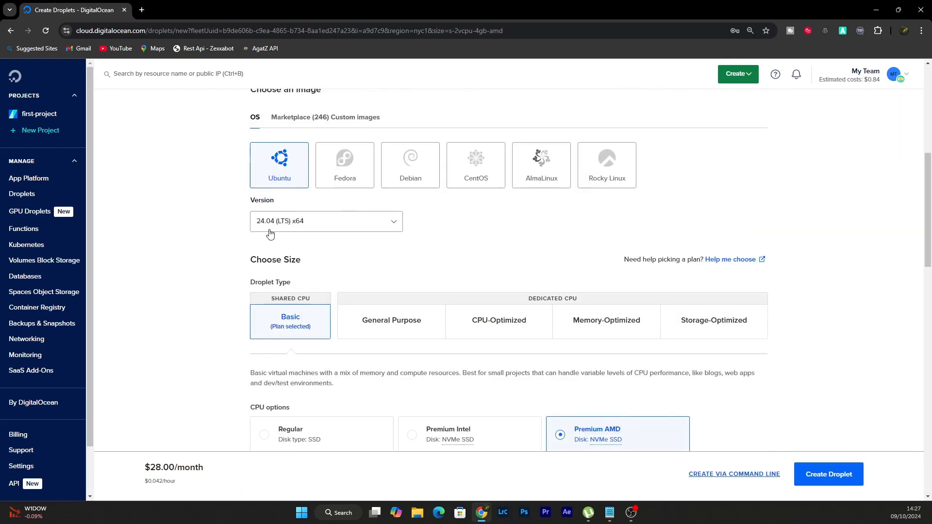
left_click(276, 228)
left_click(280, 252)
scroll(315, 208, "up", 4)
scroll(361, 170, "up", 2)
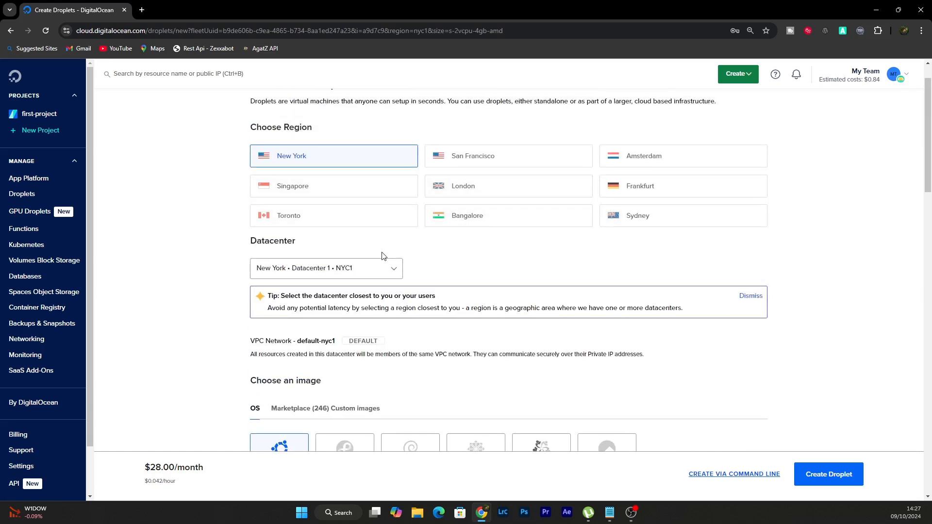
left_click(322, 185)
Review the Droplet's region, plan, password and hostname settings, and create the Droplet
scroll(378, 212, "down", 1)
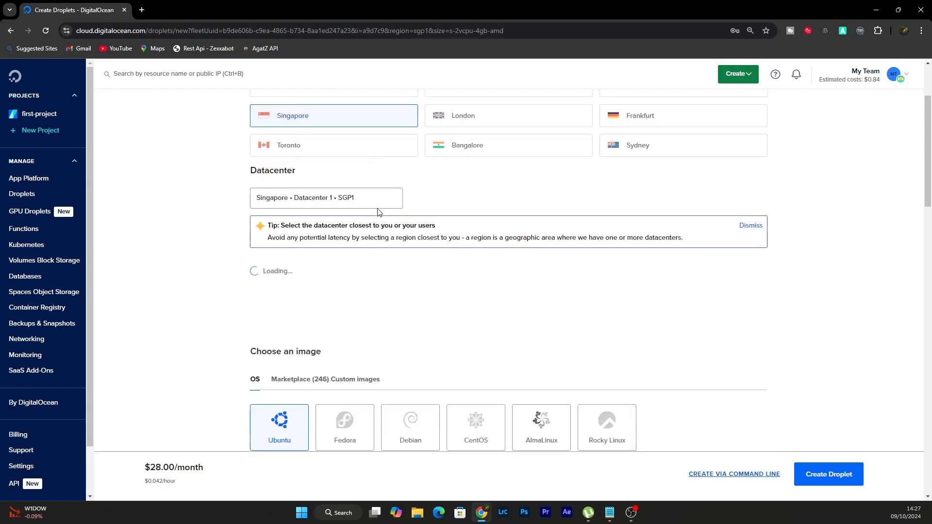
scroll(377, 212, "down", 1)
scroll(365, 198, "down", 5)
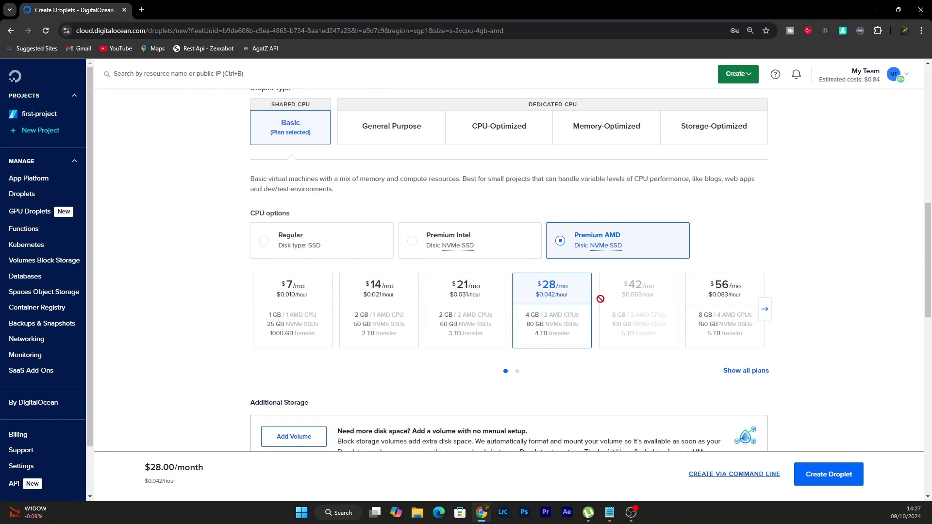
scroll(599, 300, "down", 4)
scroll(599, 301, "down", 5)
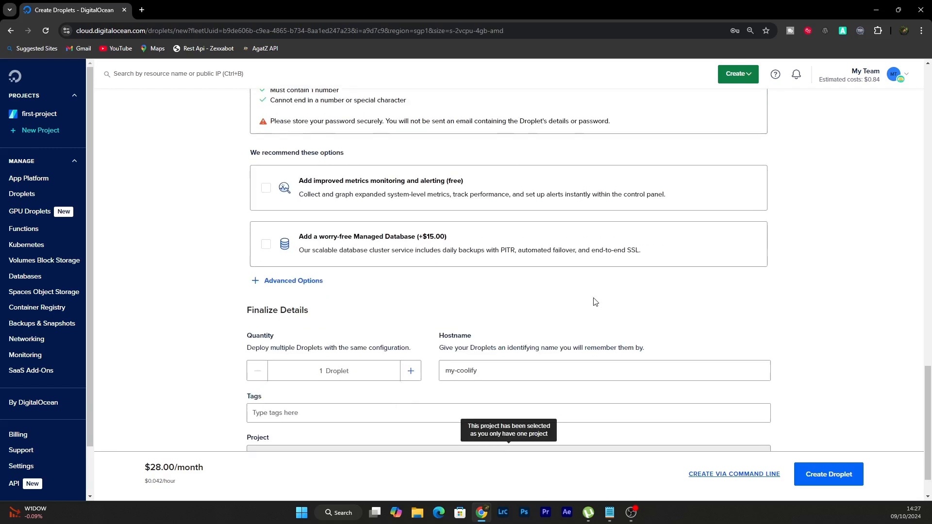
scroll(489, 234, "up", 2)
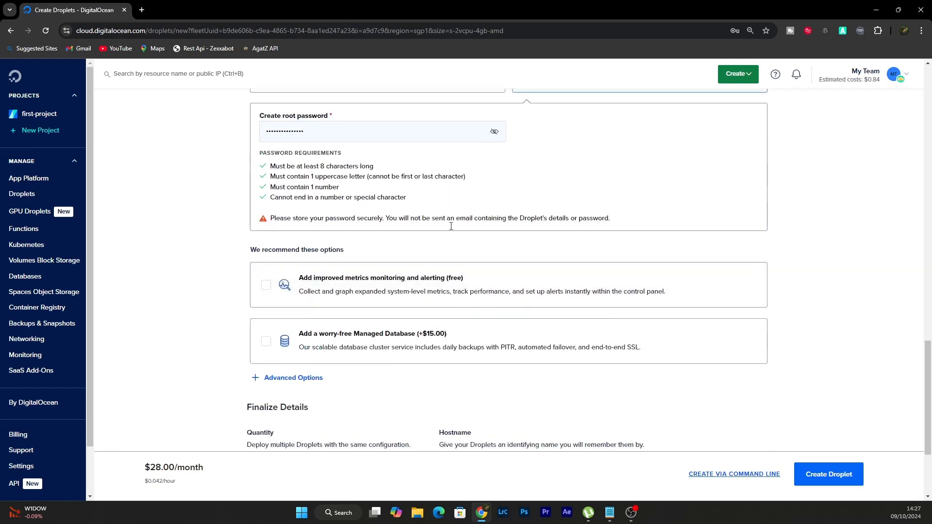
scroll(311, 271, "down", 3)
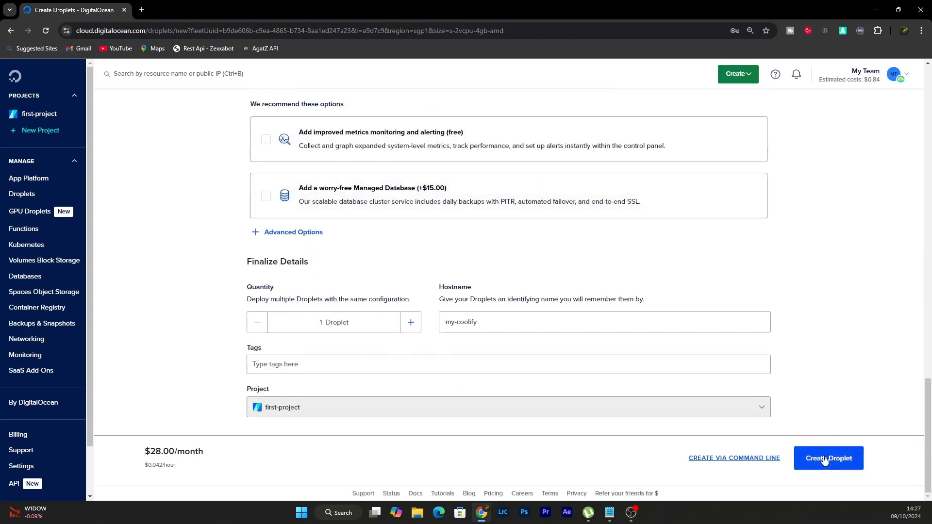
left_click(845, 456)
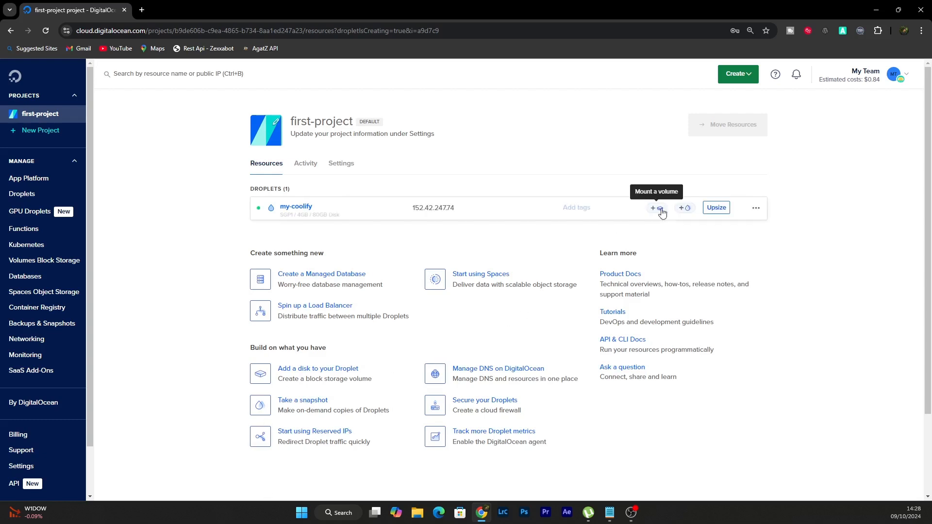
Open the my-coolify Droplet's web console and copy the Coolify install command from the Notepad note
left_click(301, 208)
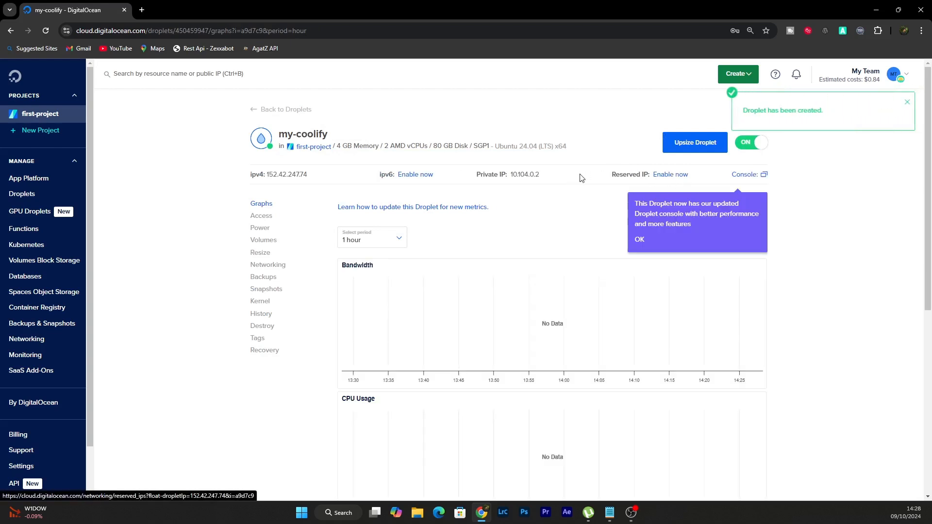
left_click(742, 175)
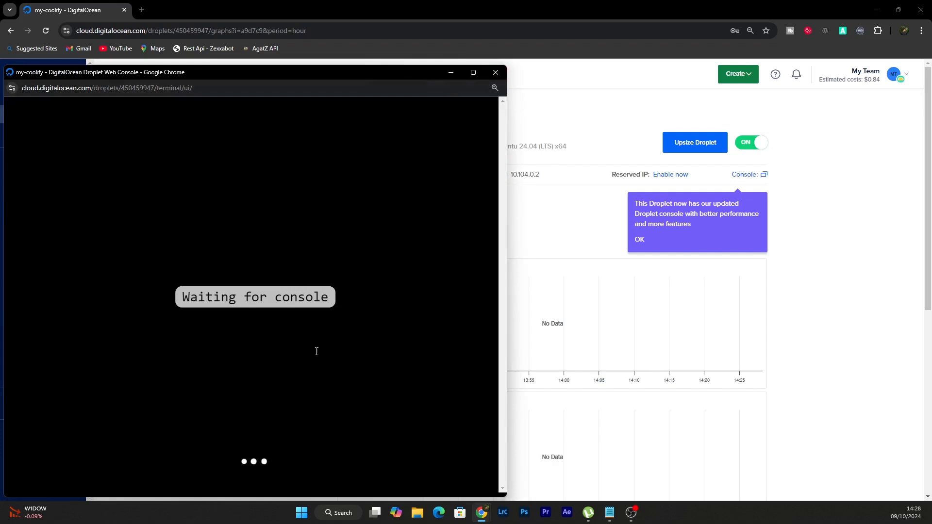
left_click(613, 519)
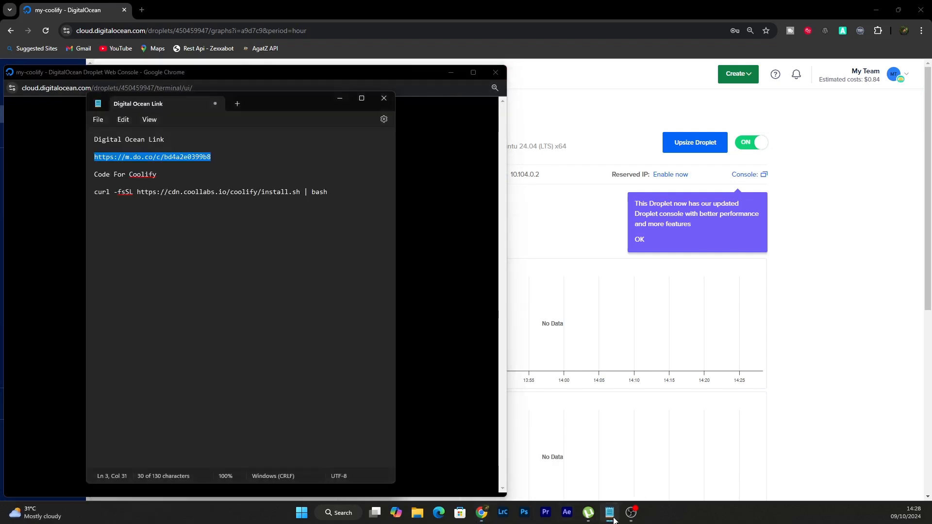
left_click_drag(329, 192, 166, 193)
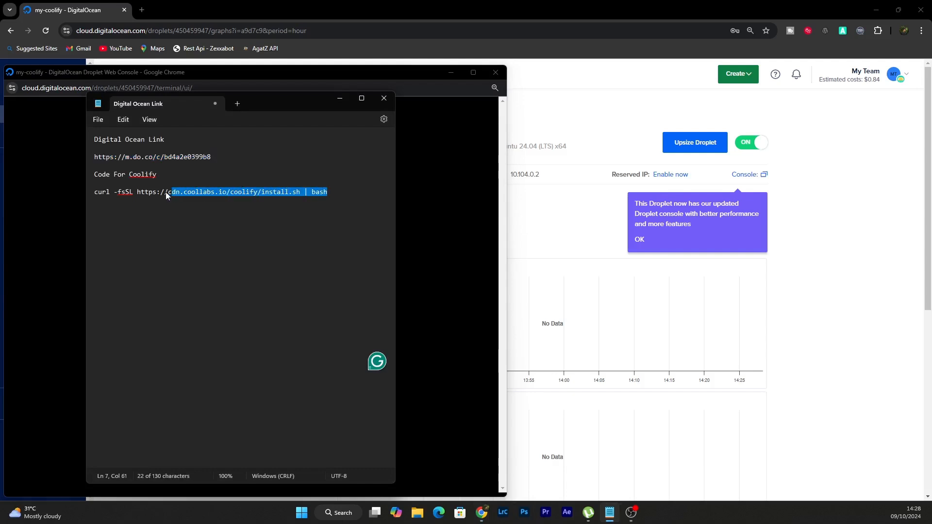
right_click(92, 192)
left_click(128, 240)
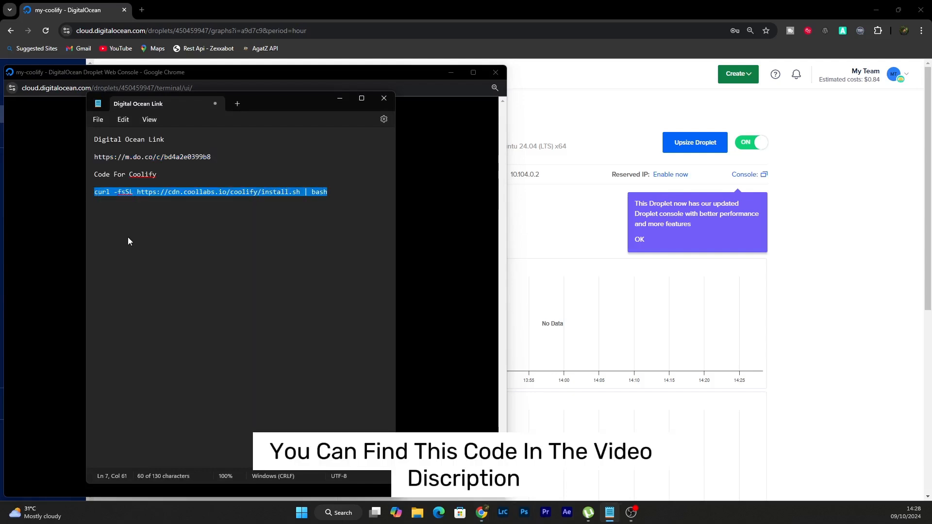
left_click(340, 98)
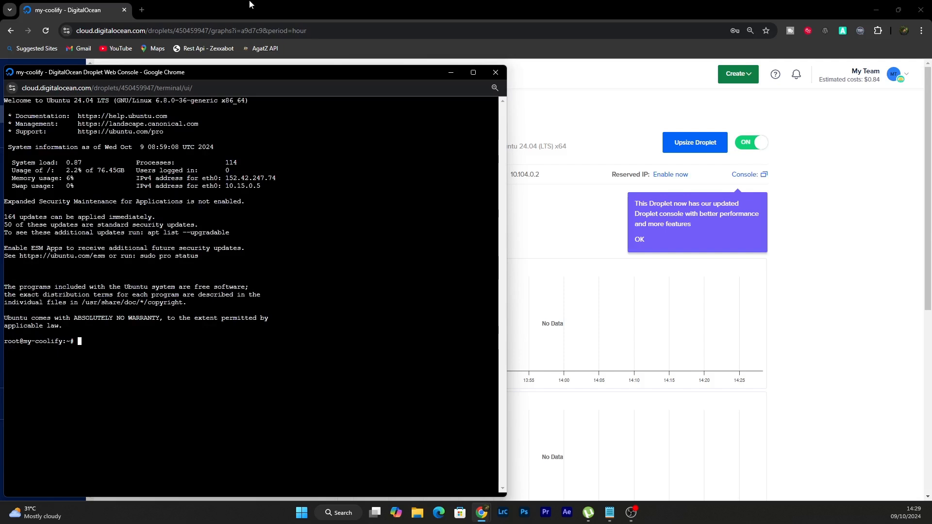
right_click(81, 340)
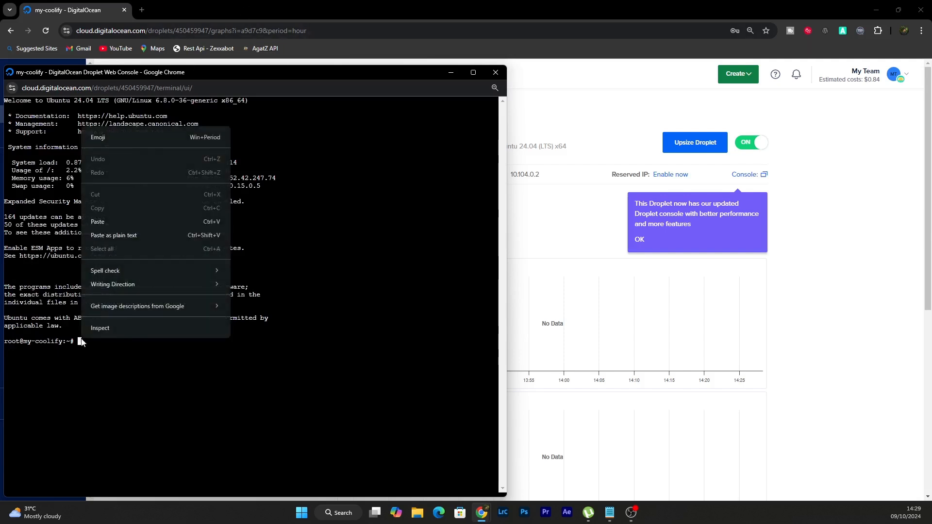
left_click(107, 222)
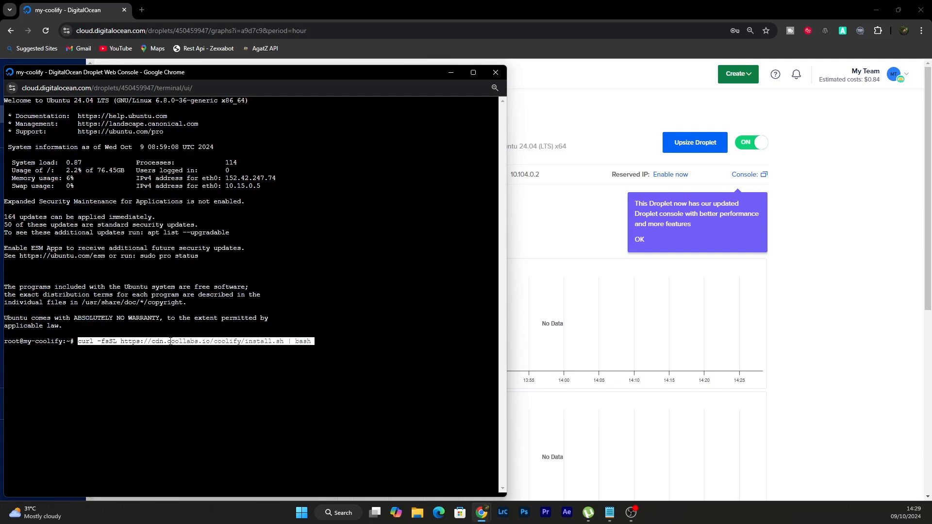
key("Return")
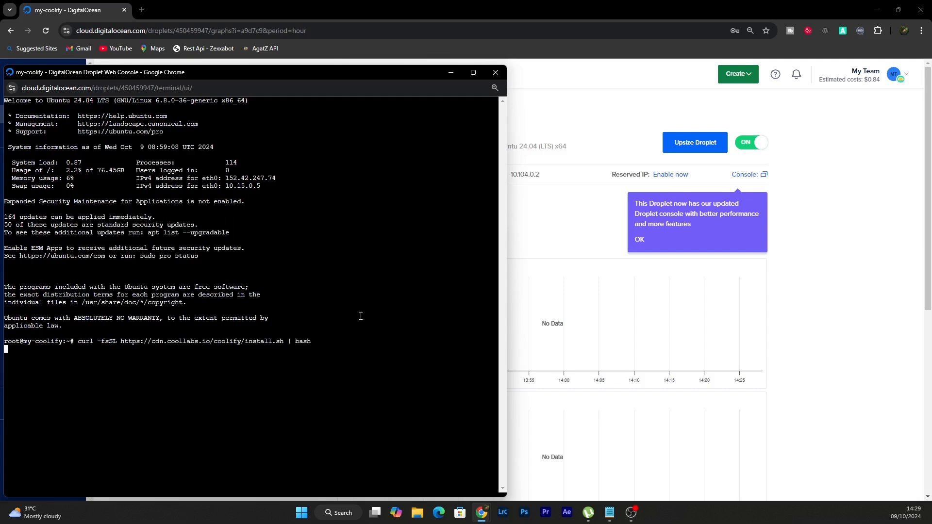
left_click(470, 71)
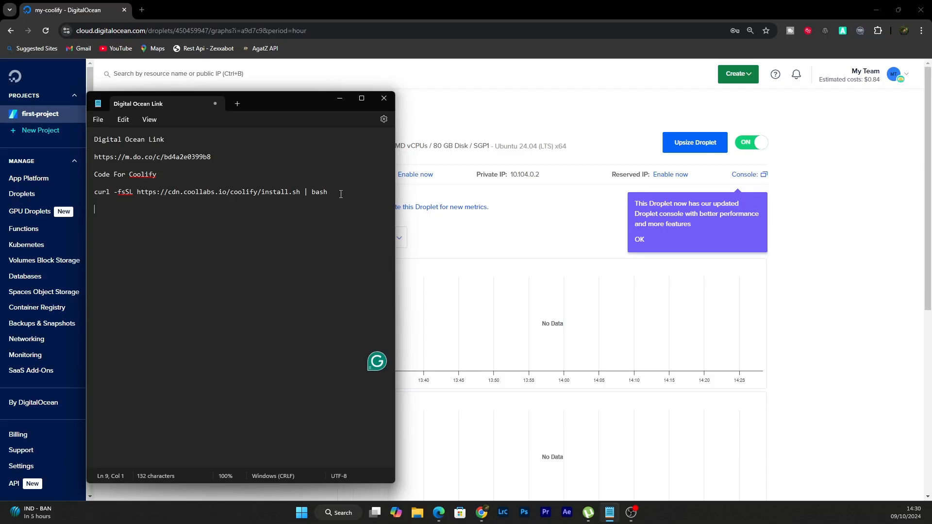
type("Bot Github Link")
key("Return")
key("Return")
key("ctrl+v")
key("Return")
key("Return")
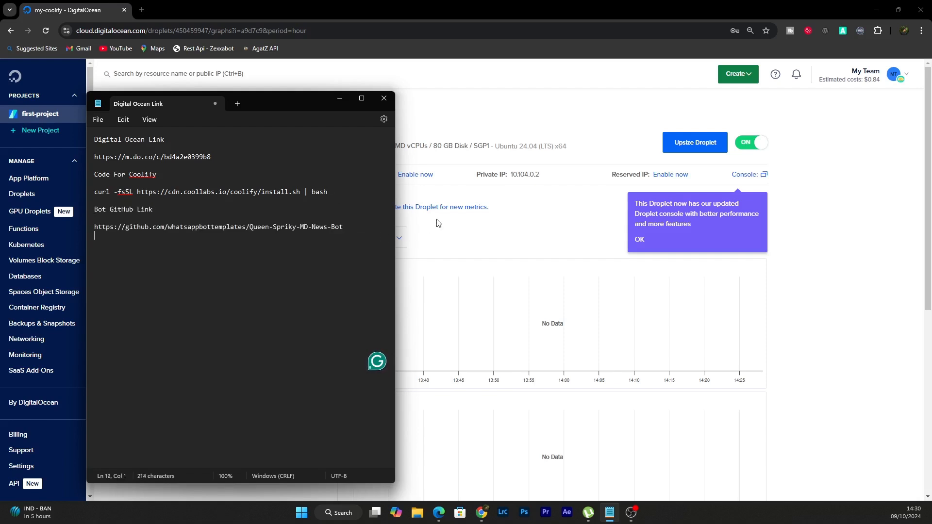
Add the line "You can youe any WhatsApp bot today I am using my news bot" below the GitHub link
type("You can youe any GitHub b")
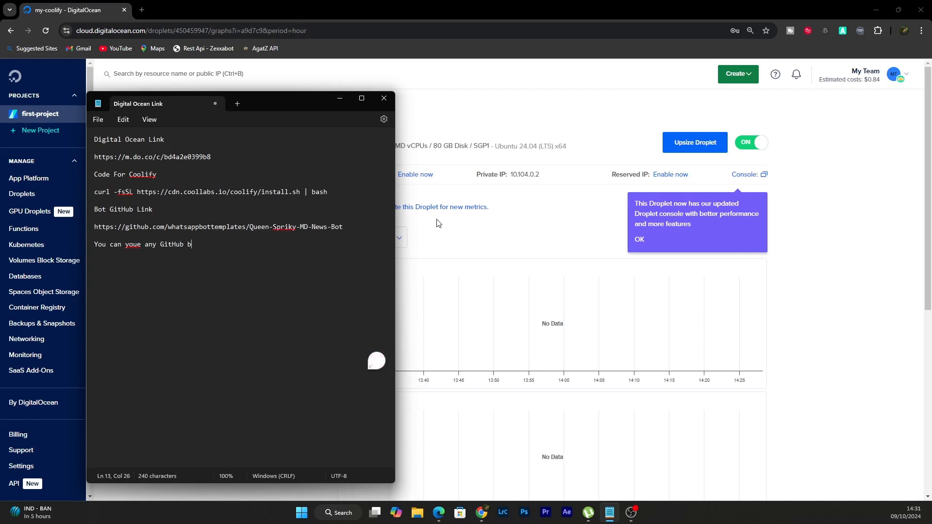
key("BackSpace")
key("BackSpace")
key("BackSpace")
key("BackSpace")
key("BackSpace")
key("BackSpace")
key("BackSpace")
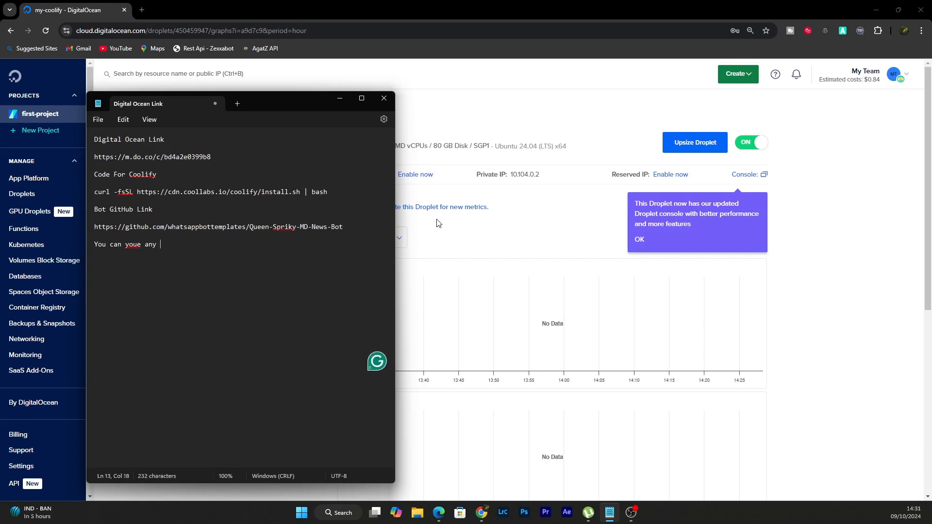
type("whatsapp ")
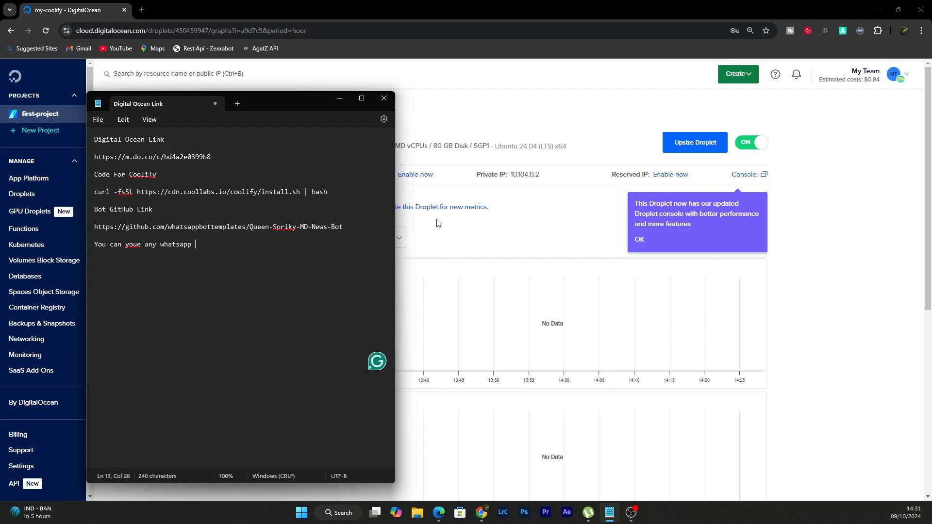
type("bot today I am using my ")
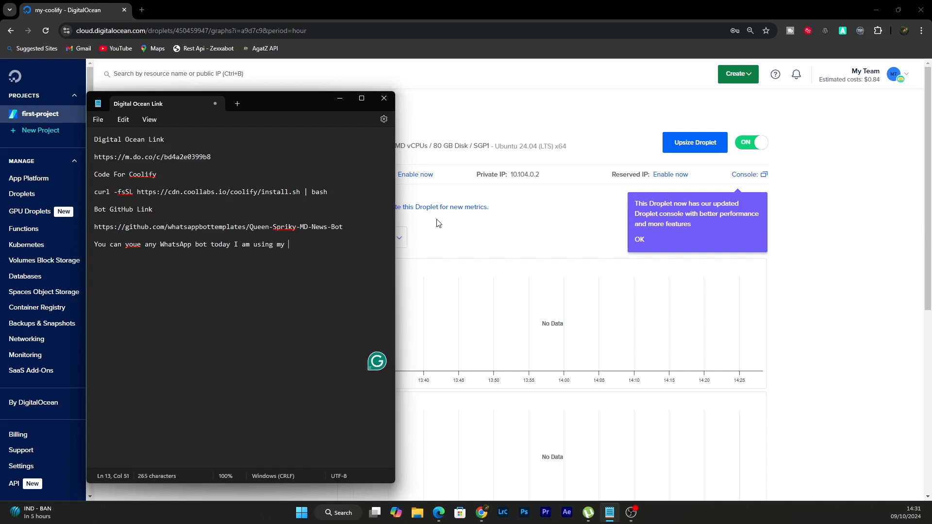
type("news bot")
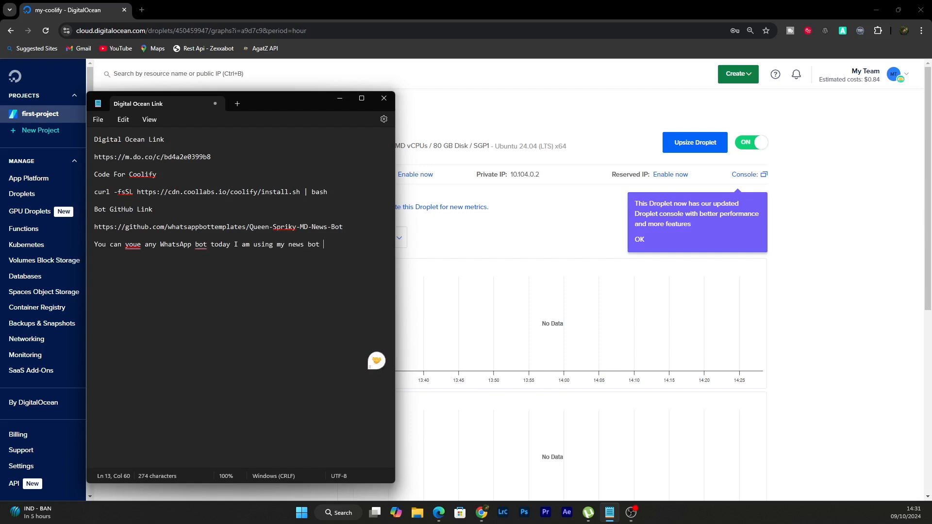
mouse_move(481, 512)
left_click(501, 482)
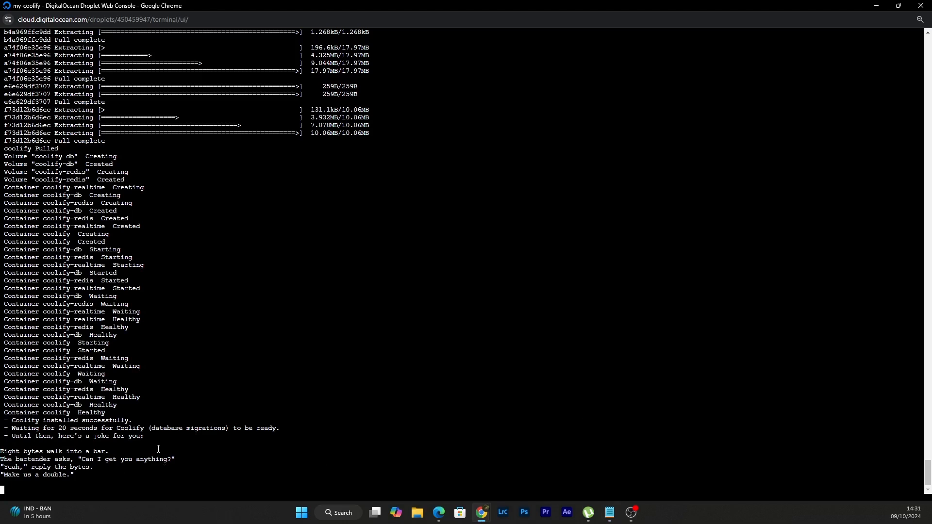
left_click_drag(282, 429, 12, 427)
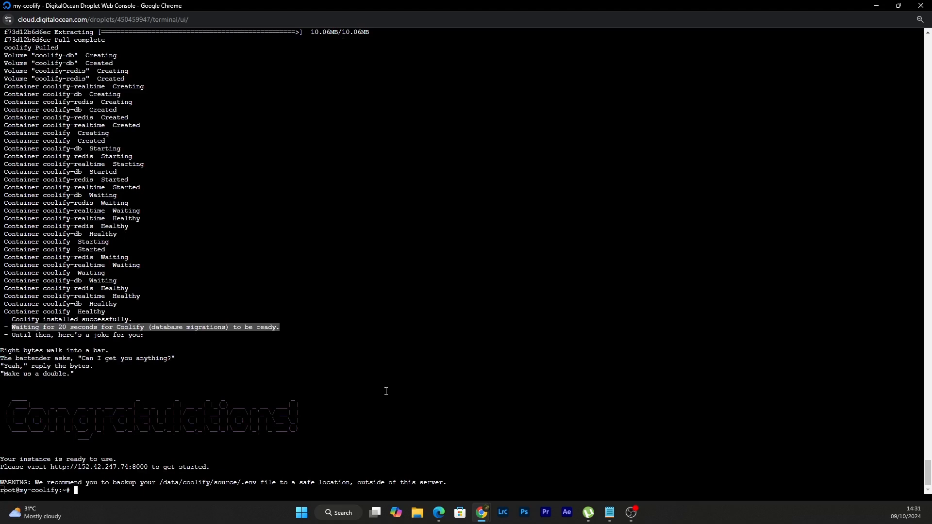
left_click_drag(148, 467, 51, 466)
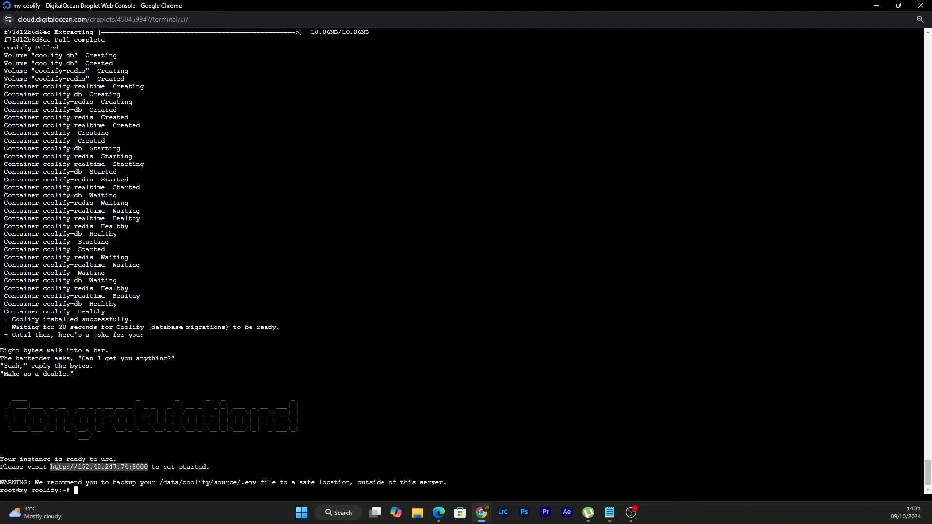
right_click(56, 466)
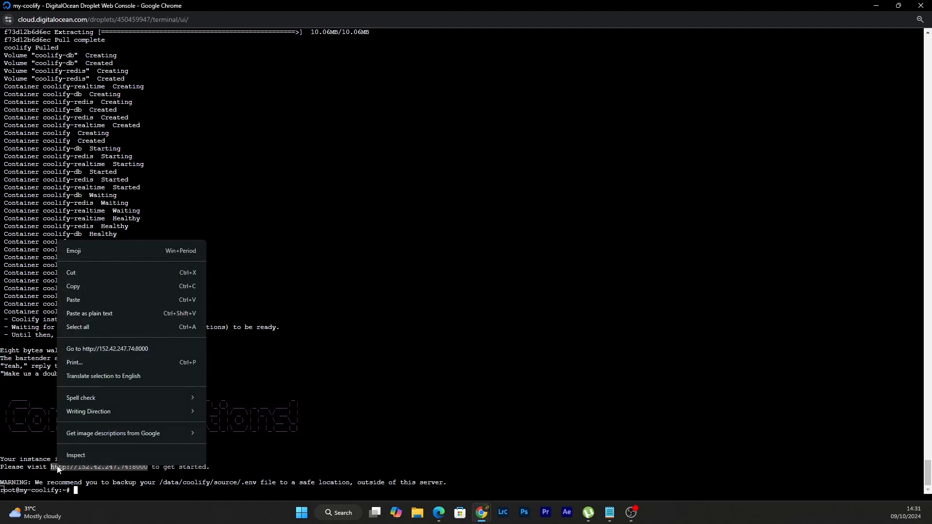
left_click(92, 347)
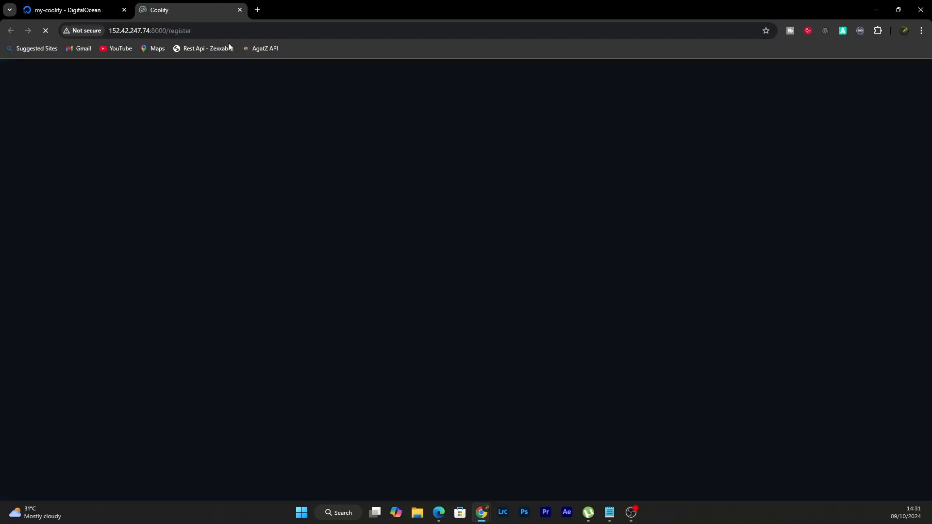
Enter Uw Tech Show as the root account's name and fill in the admin email address
left_click(449, 269)
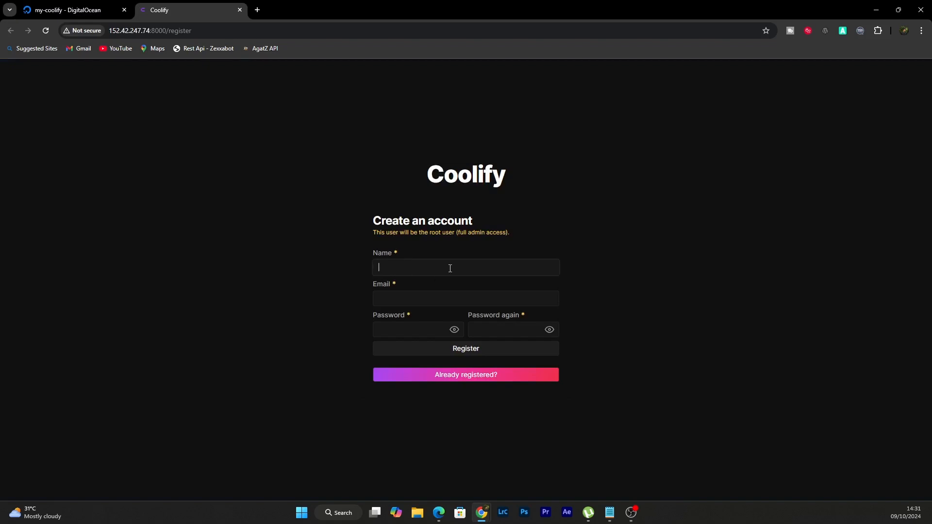
type("Queen")
key("BackSpace")
key("BackSpace")
key("BackSpace")
key("BackSpace")
key("BackSpace")
key("BackSpace")
type("Uw Tech Show")
left_click(428, 295)
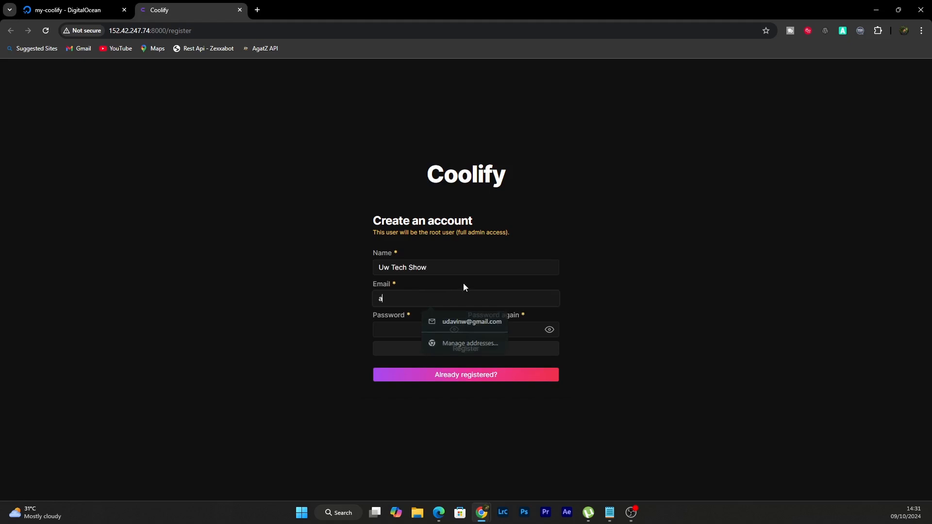
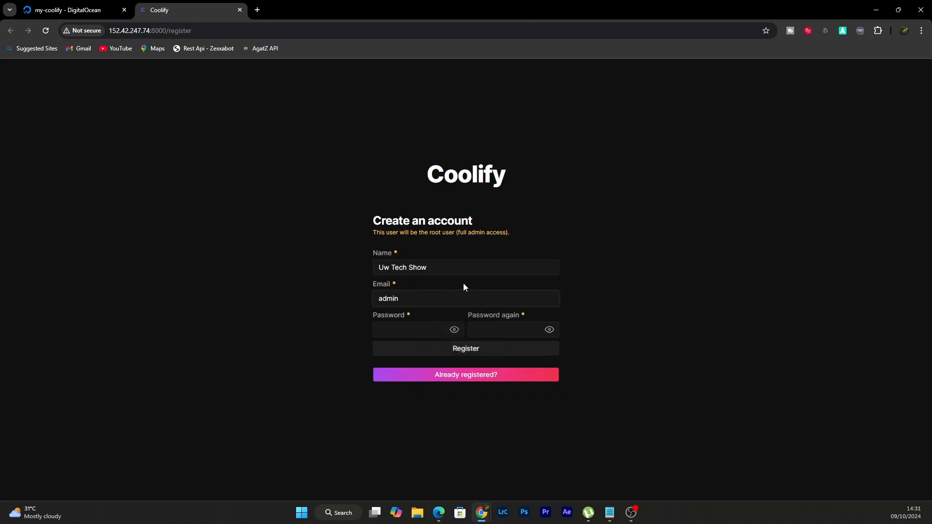
Enter and repeat the account password, and register the Coolify root account
left_click(387, 326)
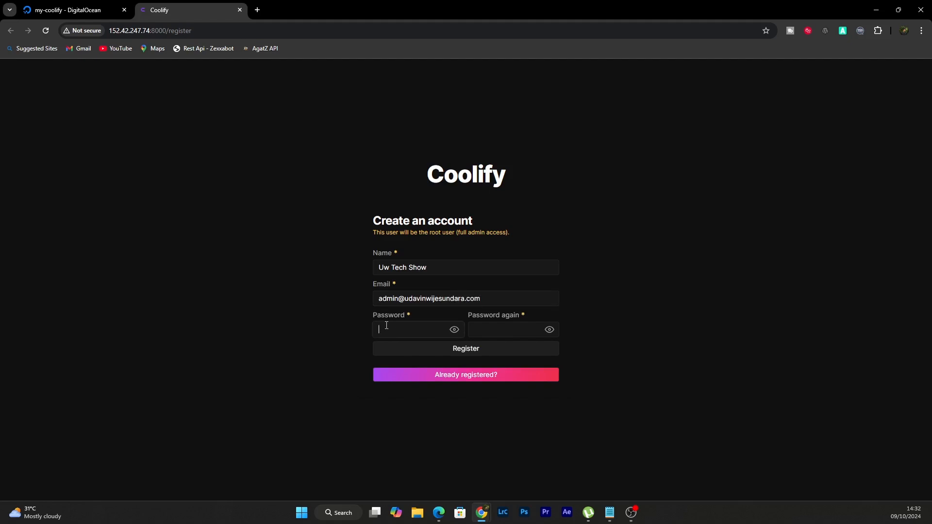
type("••••••••")
left_click(487, 328)
type("•••••••••")
left_click(469, 347)
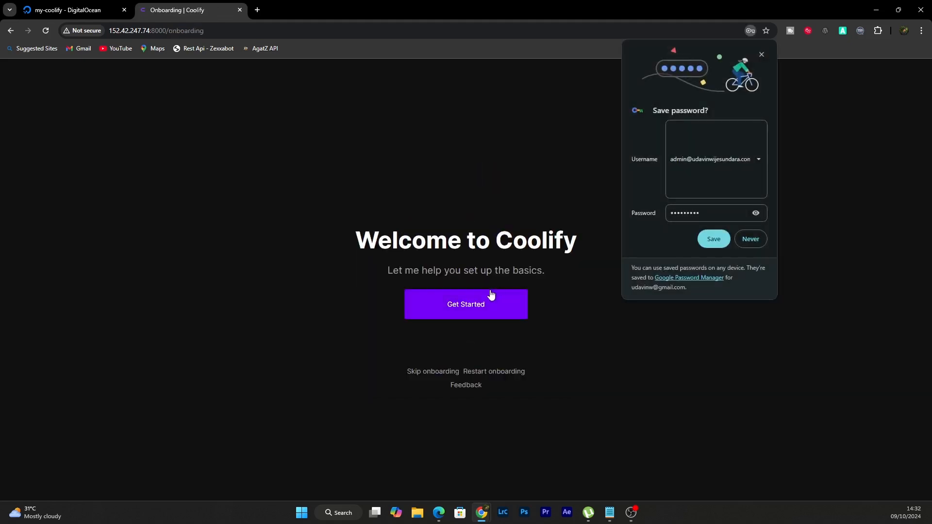
Start the Coolify onboarding, choose Localhost as the server and create the initial project, declining to save the password
left_click(488, 300)
left_click(278, 303)
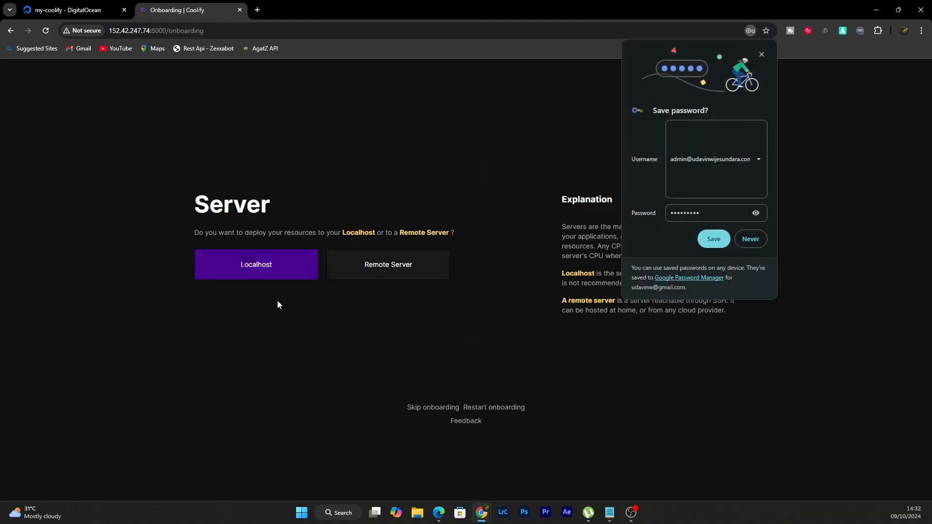
left_click(285, 264)
left_click(751, 238)
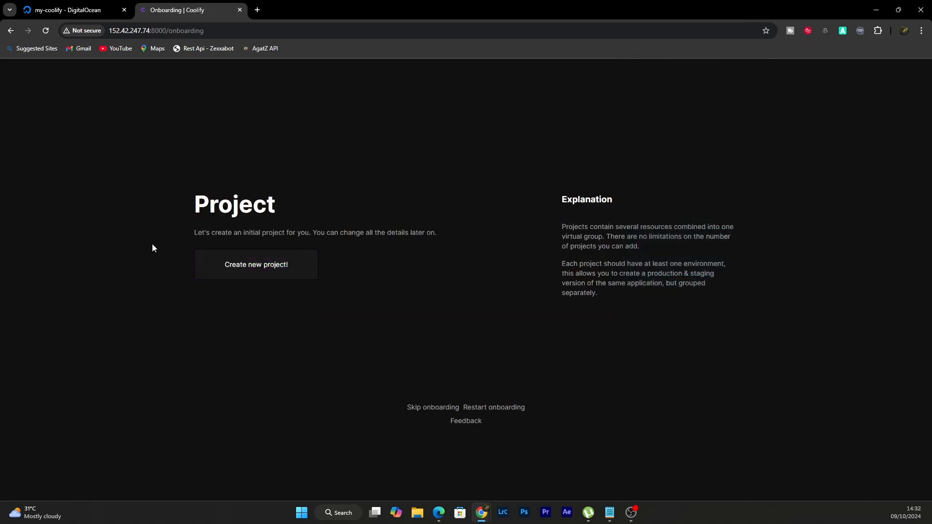
left_click(272, 264)
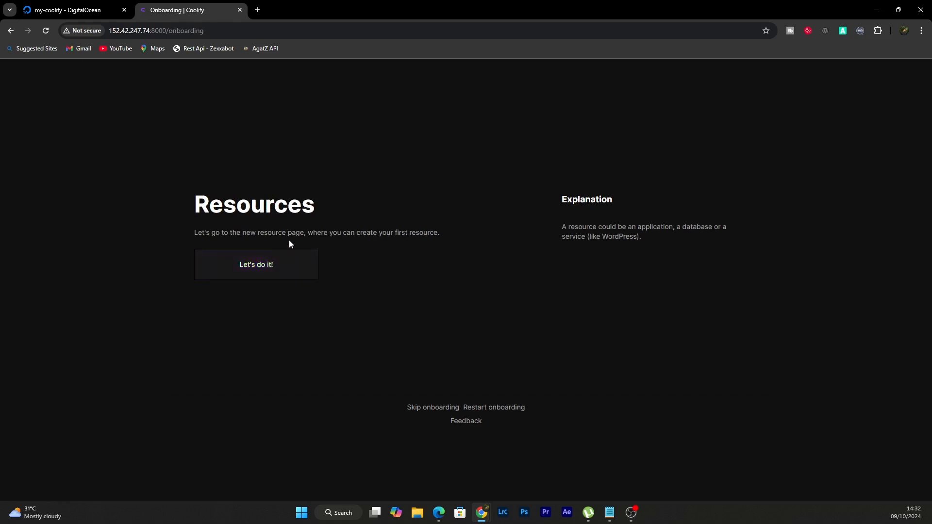
left_click(269, 263)
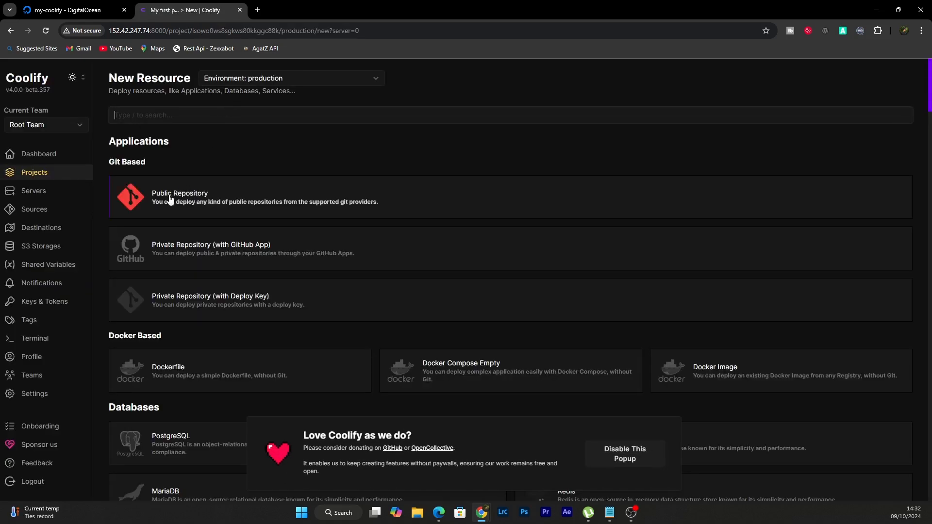
left_click(190, 191)
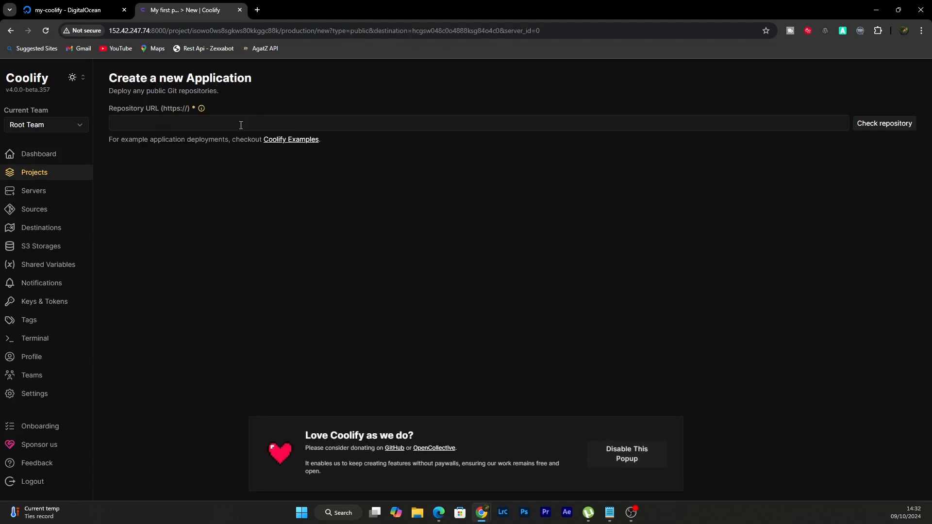
left_click(241, 125)
left_click(610, 512)
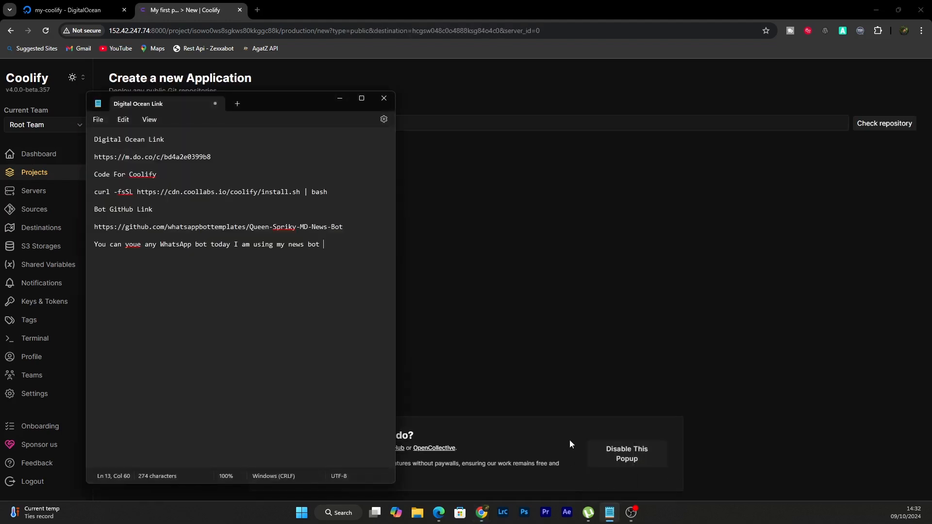
left_click_drag(344, 227, 121, 226)
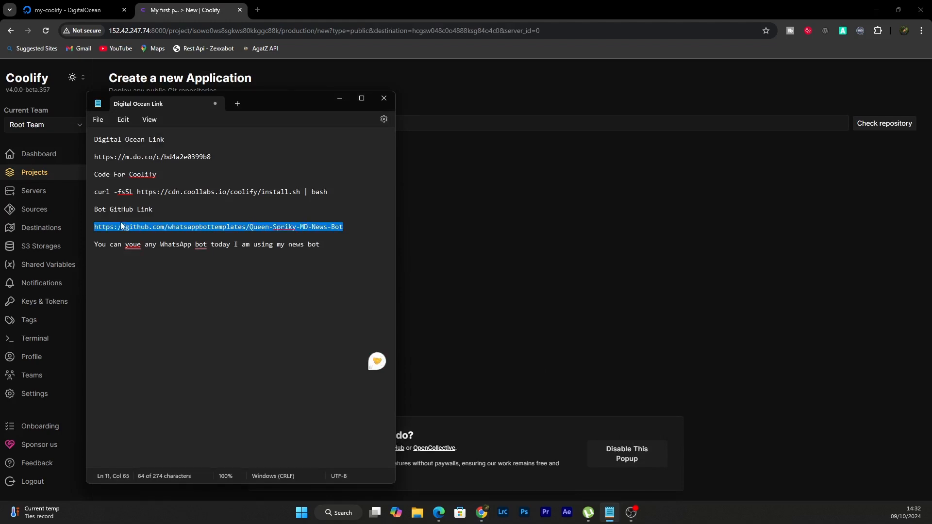
key("ctrl+c")
left_click(490, 124)
key("ctrl+v")
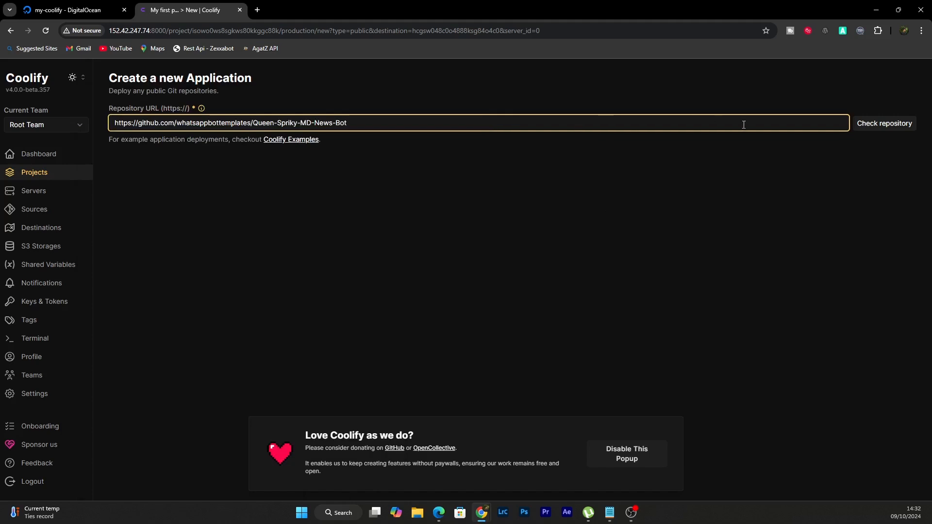
Check the entered repository and set the application's port to 8000
left_click(879, 123)
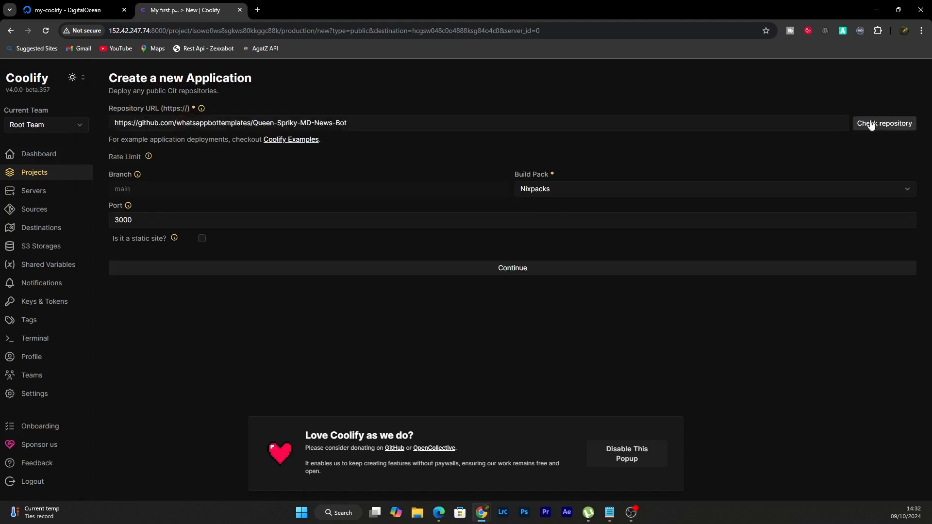
left_click_drag(119, 220, 102, 220)
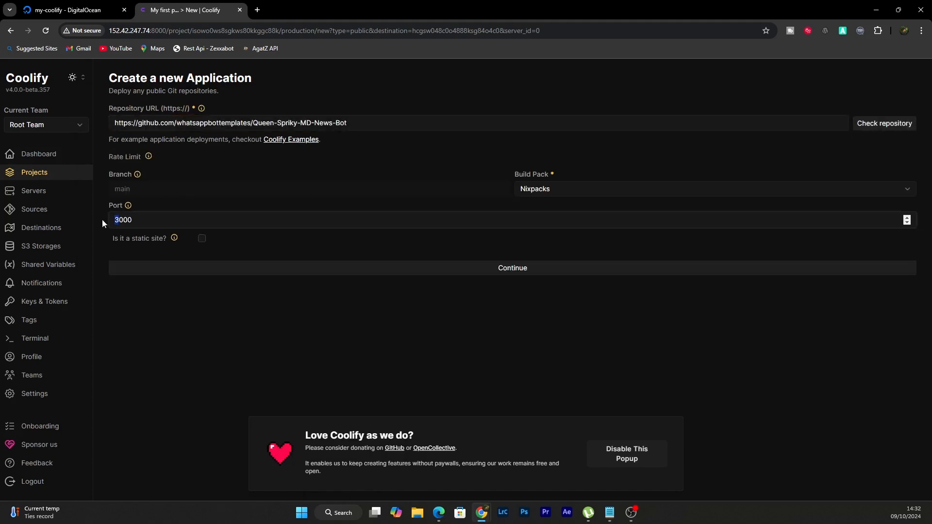
type("8")
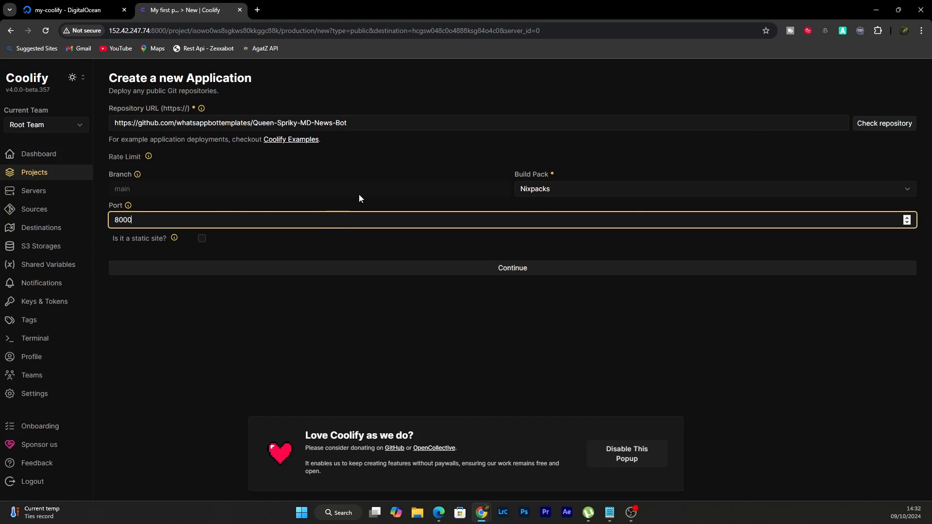
Switch to Notepad, add a line below the bot note saying any port can be used and naming the usual ones, and return to Coolify
left_click(609, 512)
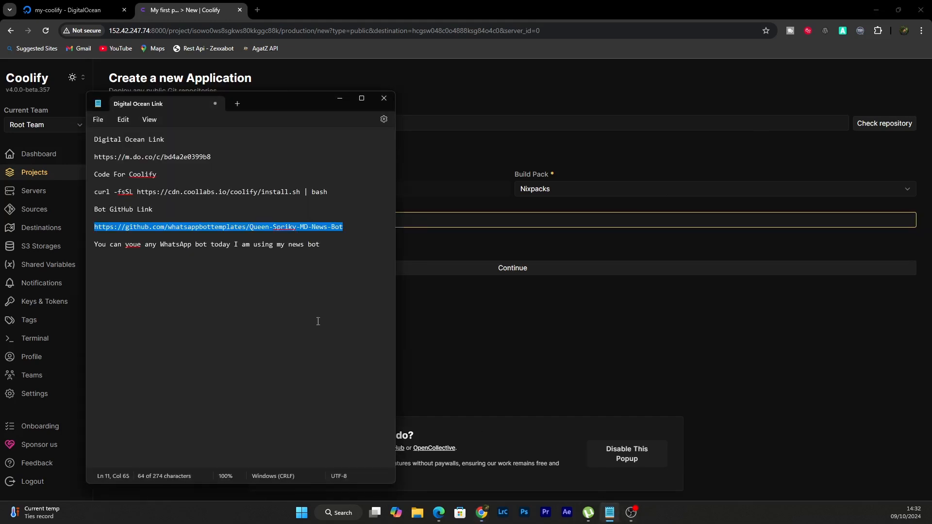
left_click(326, 243)
key("Return")
key("Return")
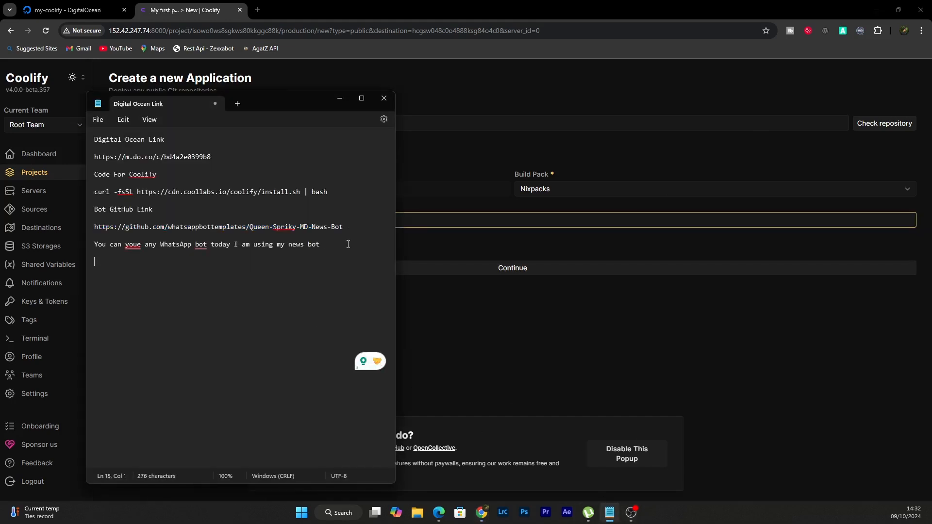
type("You ca")
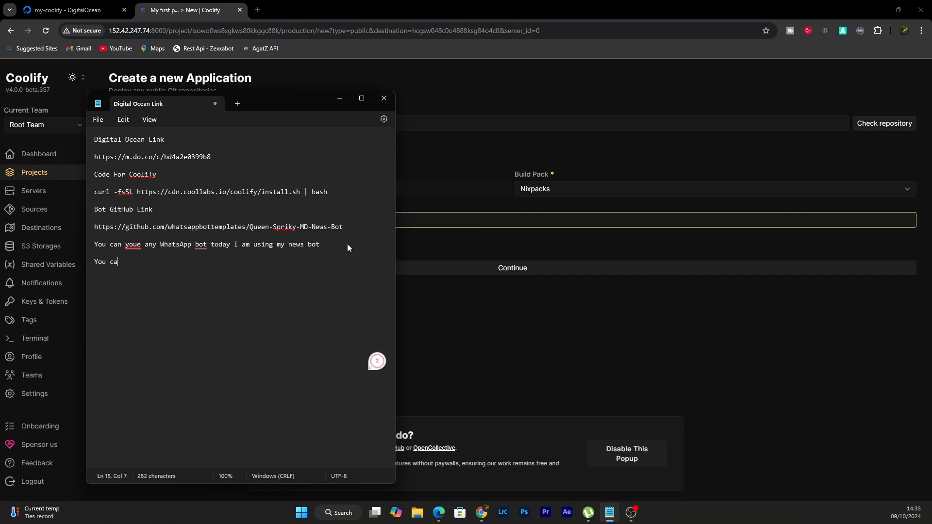
type("n use any port ")
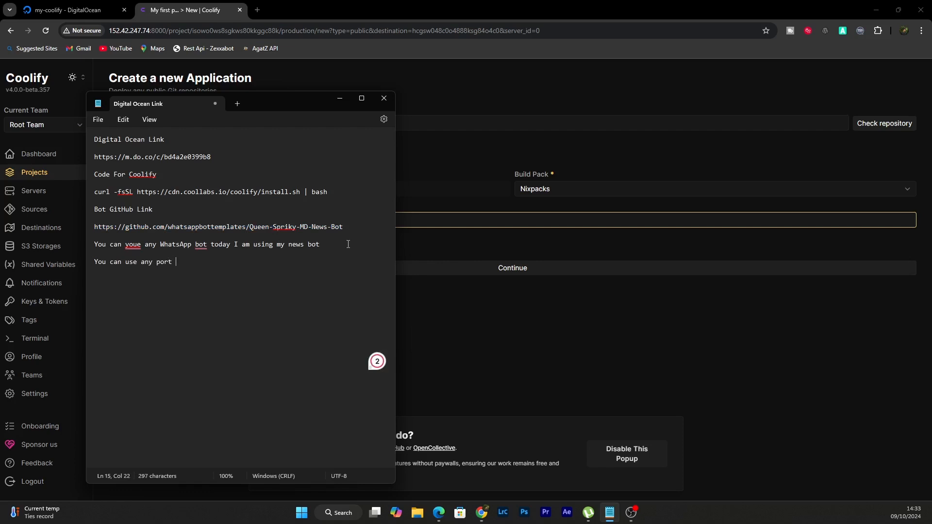
type("here I usually use")
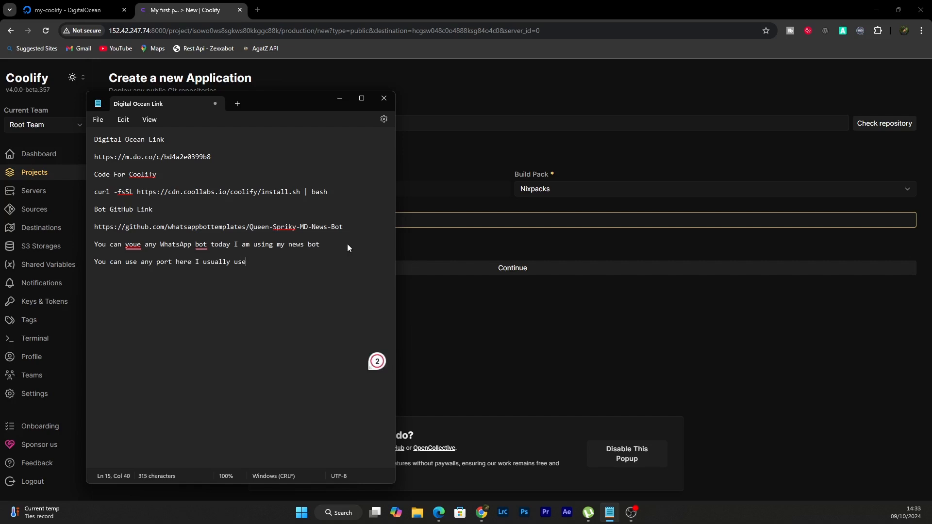
type(" 300/80")
key("Left")
key("Left")
key("Left")
key("Left")
key("Left")
left_click(487, 325)
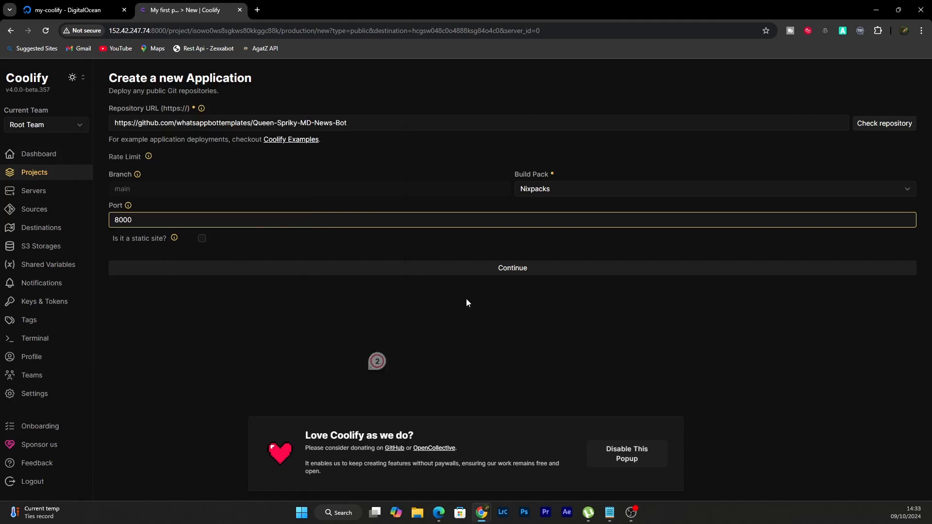
Continue to the application's configuration and set the install command to npm install
left_click(542, 272)
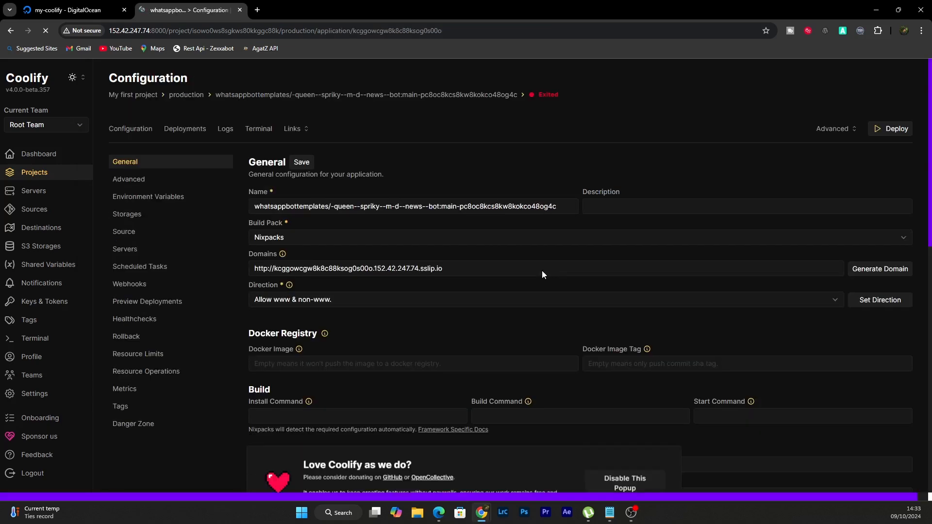
scroll(520, 361, "down", 2)
scroll(520, 361, "down", 1)
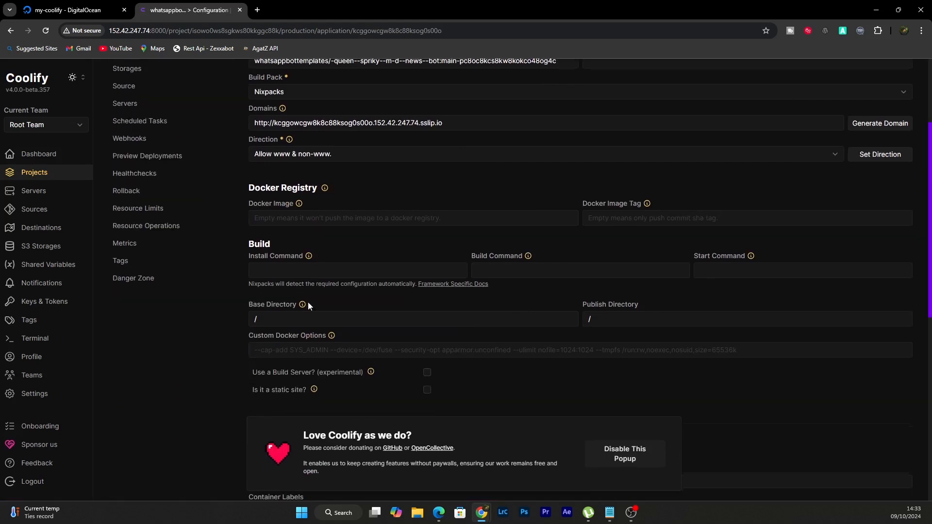
left_click(301, 258)
type("np")
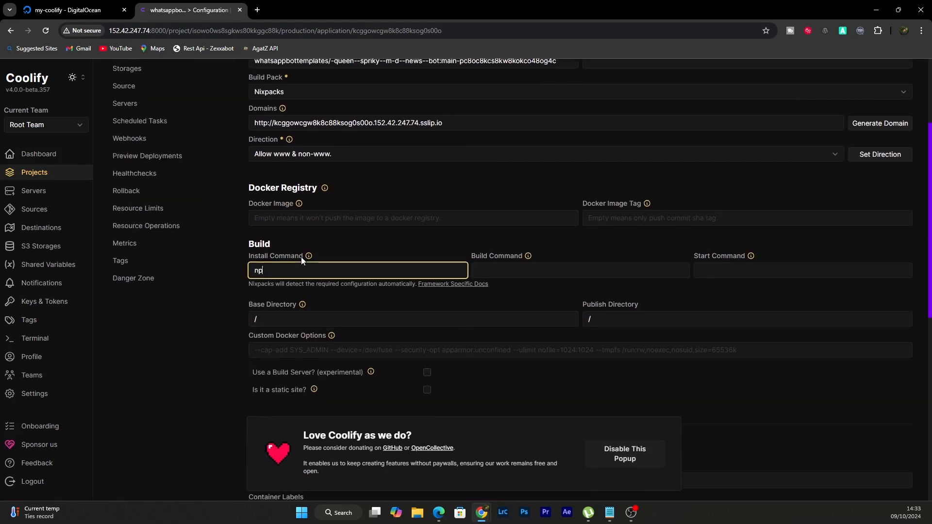
type("m start")
double_click(281, 270)
type("install")
Set the start command to npm start and save the general configuration
left_click(728, 265)
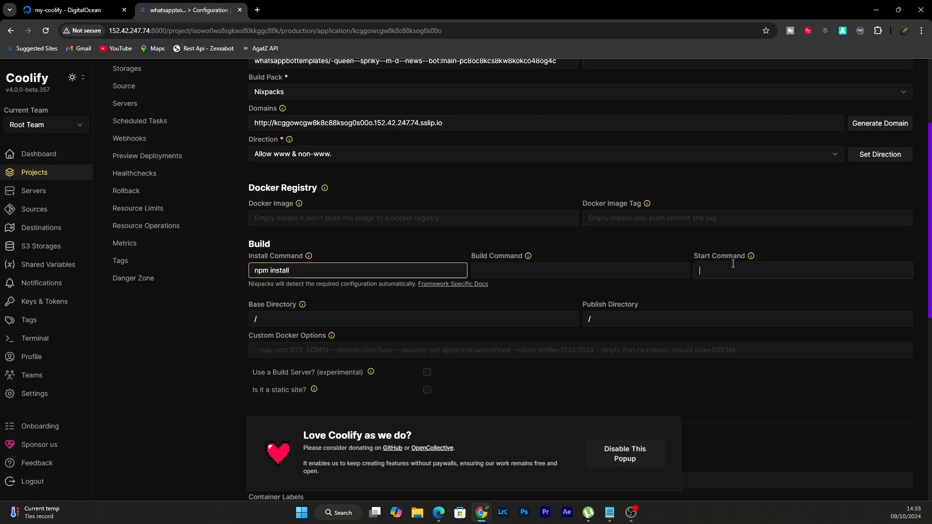
left_click(733, 266)
type("npm start")
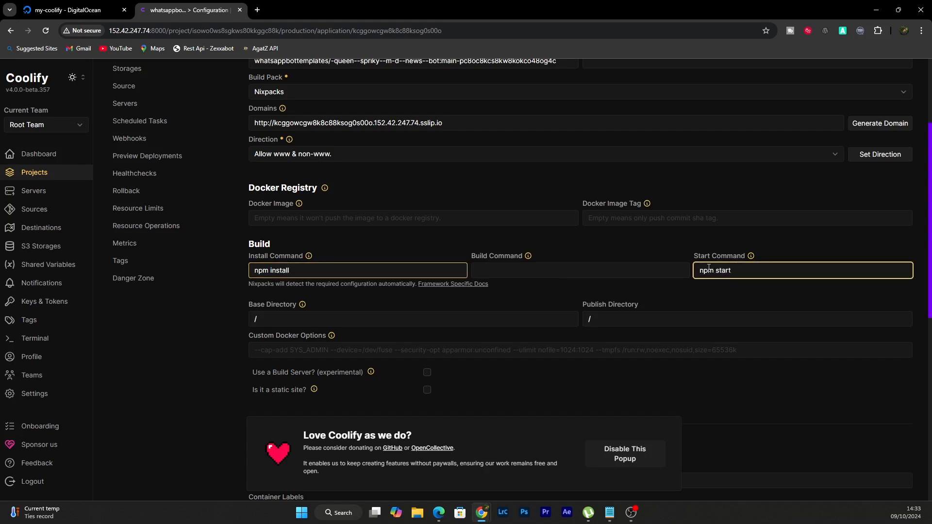
scroll(755, 237, "up", 3)
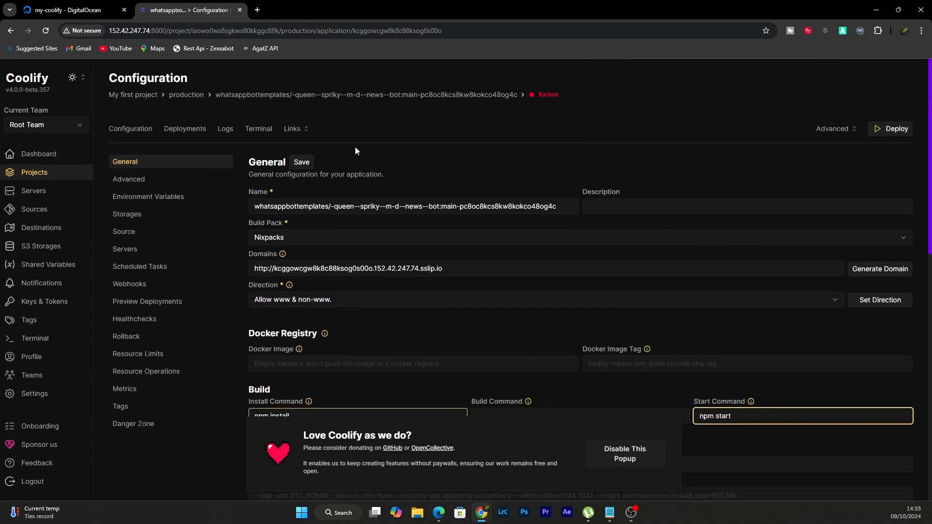
left_click(303, 162)
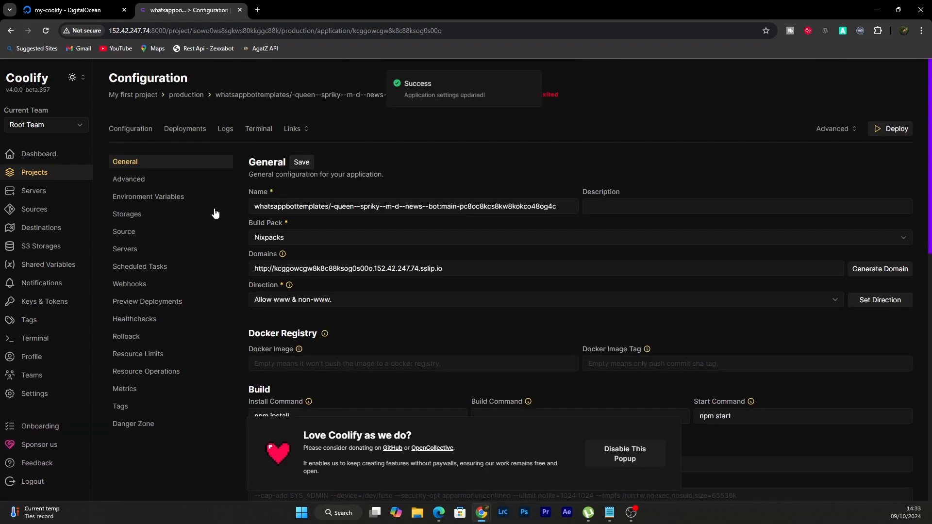
left_click(168, 200)
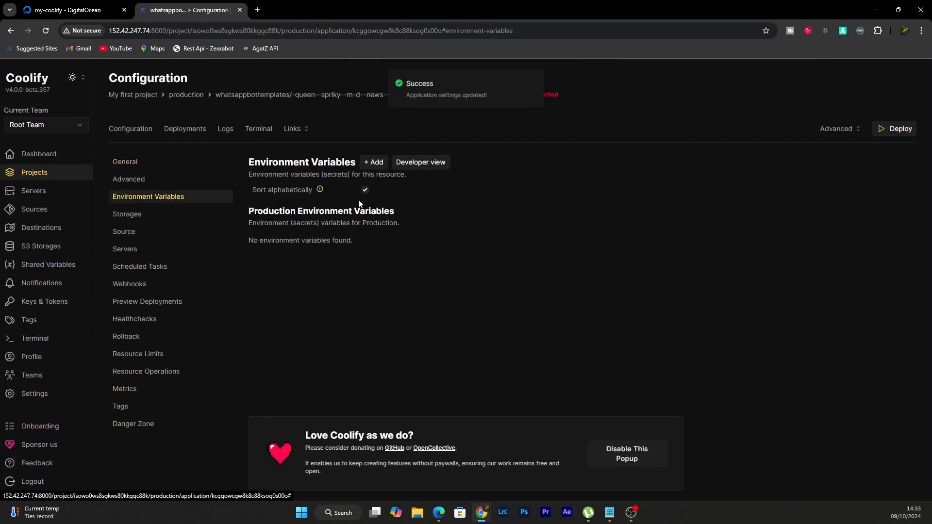
left_click(376, 162)
left_click(424, 237)
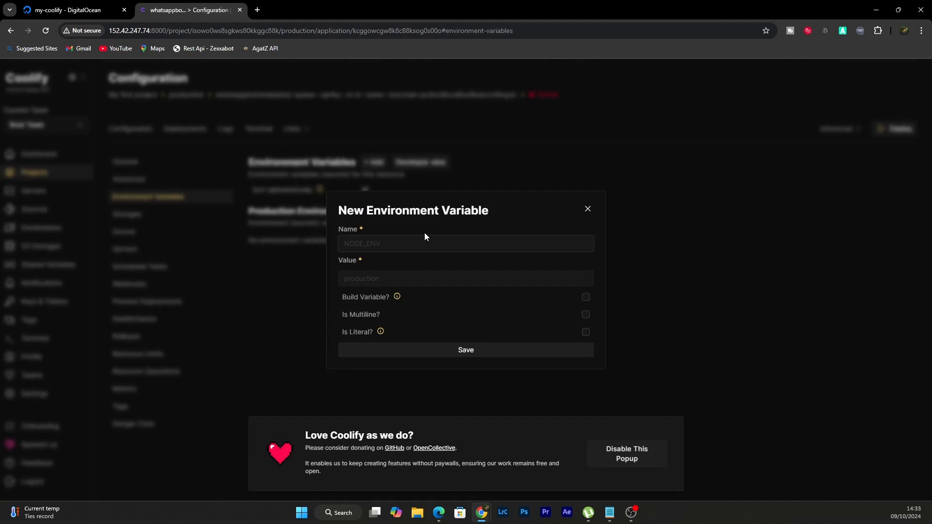
type("You can a")
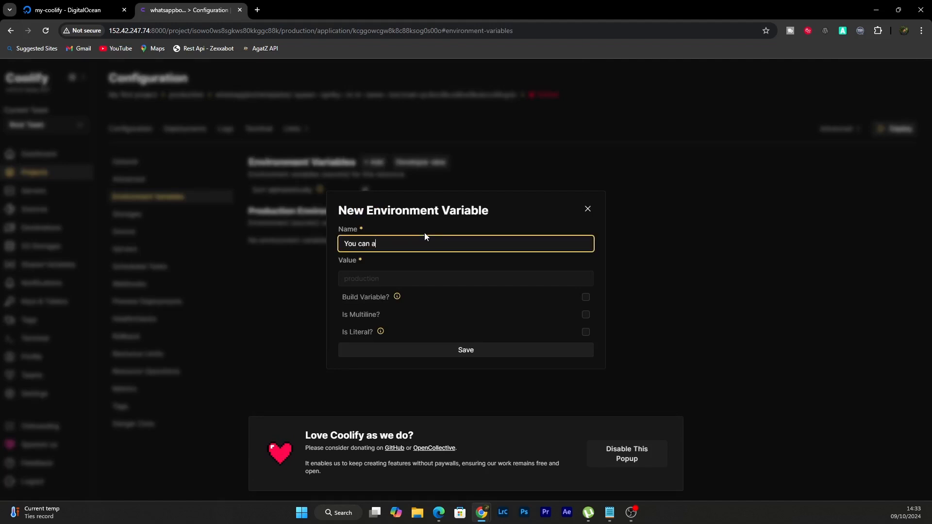
type("dd env")
type("varaiables if you have")
left_click(587, 209)
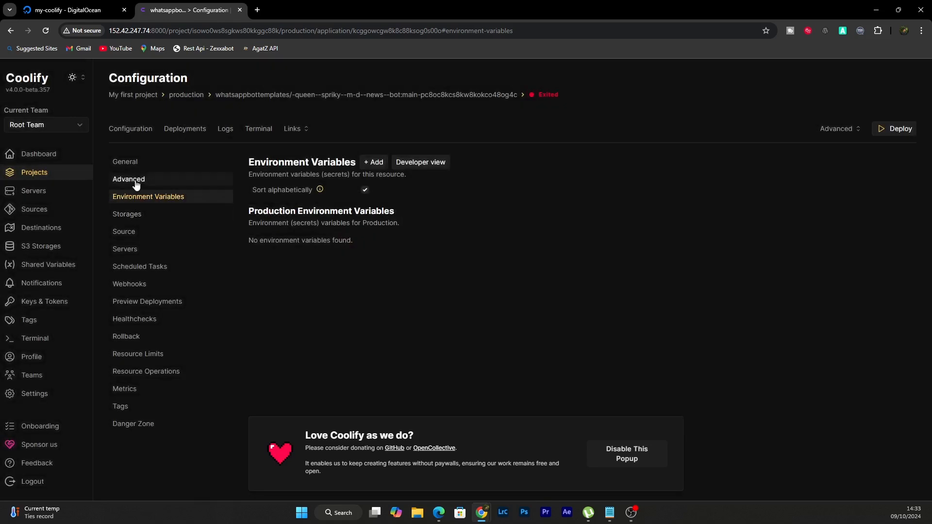
Return to the general configuration, deploy the application and dismiss the donation popup
left_click(125, 162)
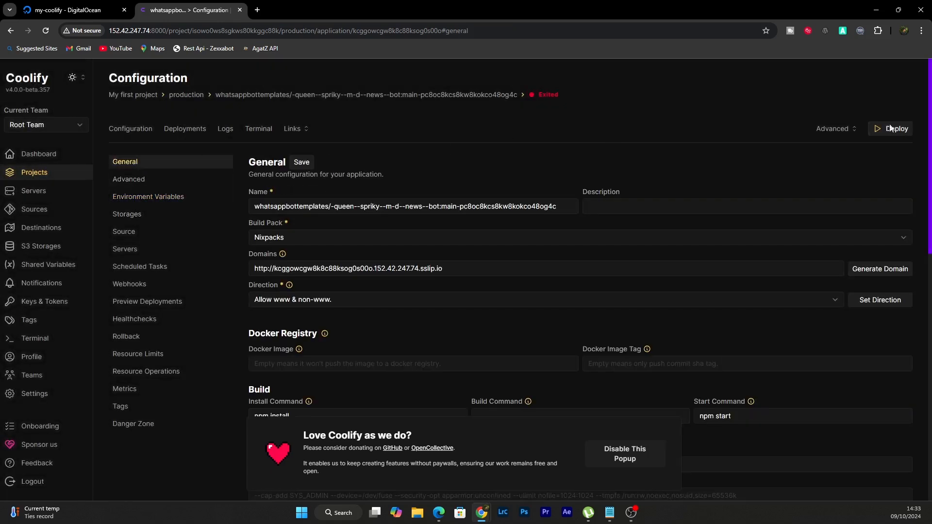
left_click(891, 129)
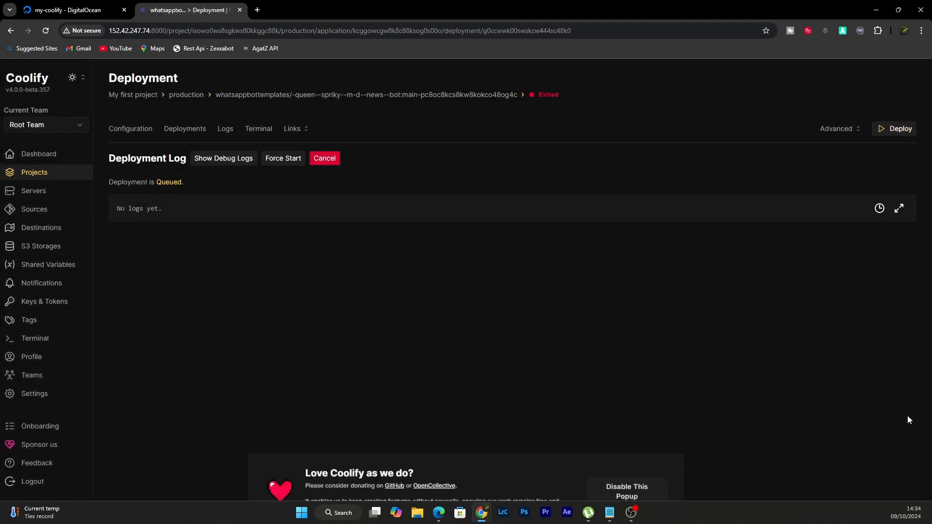
left_click(650, 447)
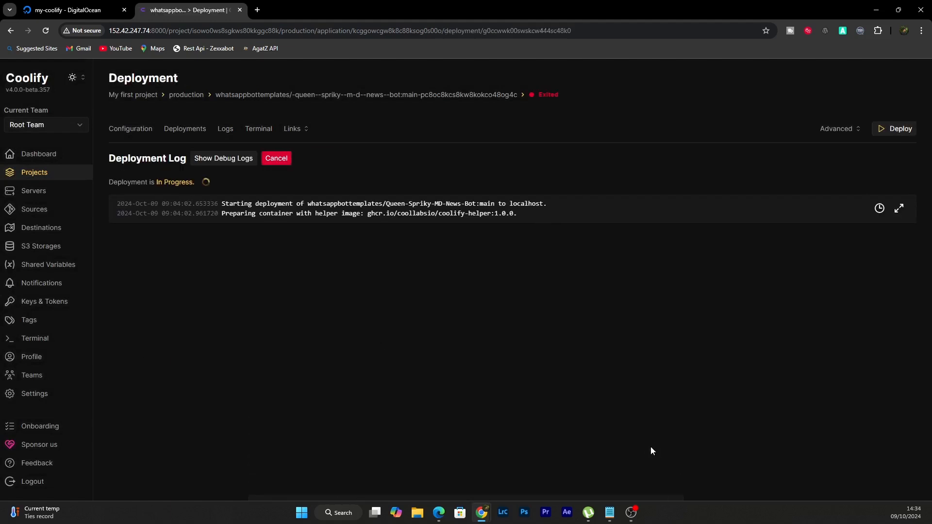
Show the deployment's debug logs, and check the application's own logs for the bot's startup lines
left_click(241, 160)
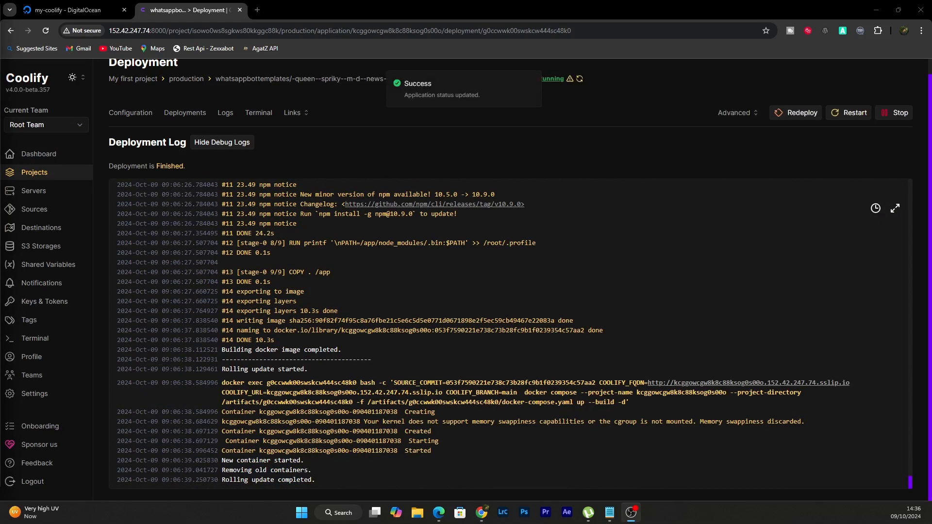
left_click(220, 116)
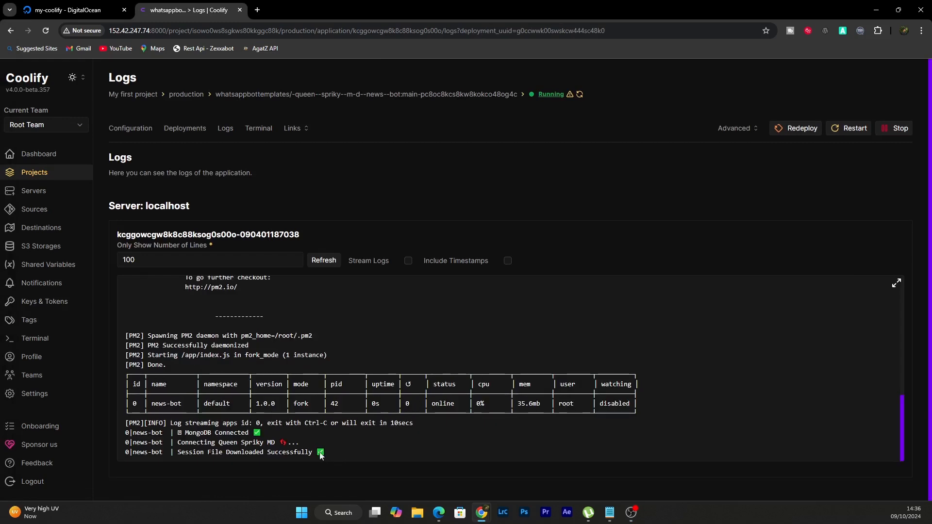
left_click_drag(325, 452, 104, 422)
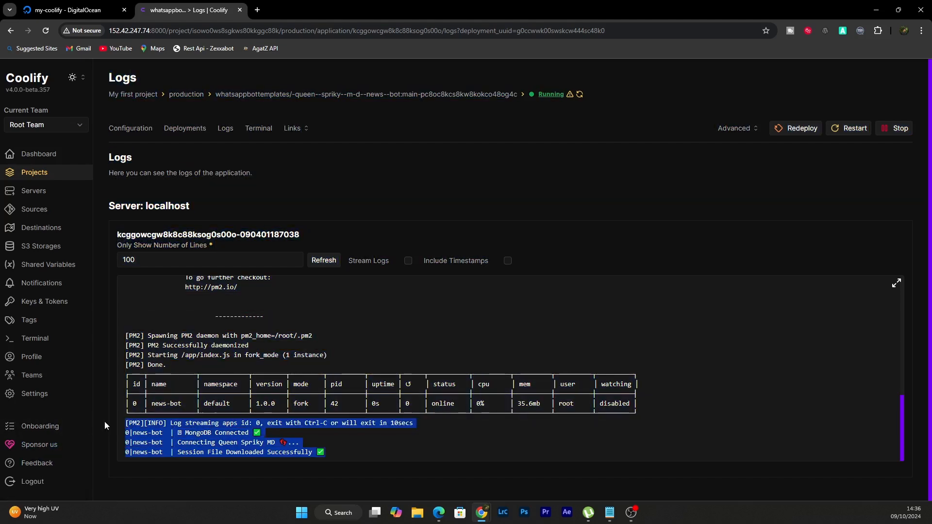
Open the application's terminal and connect it to the bot's localhost container
left_click(268, 131)
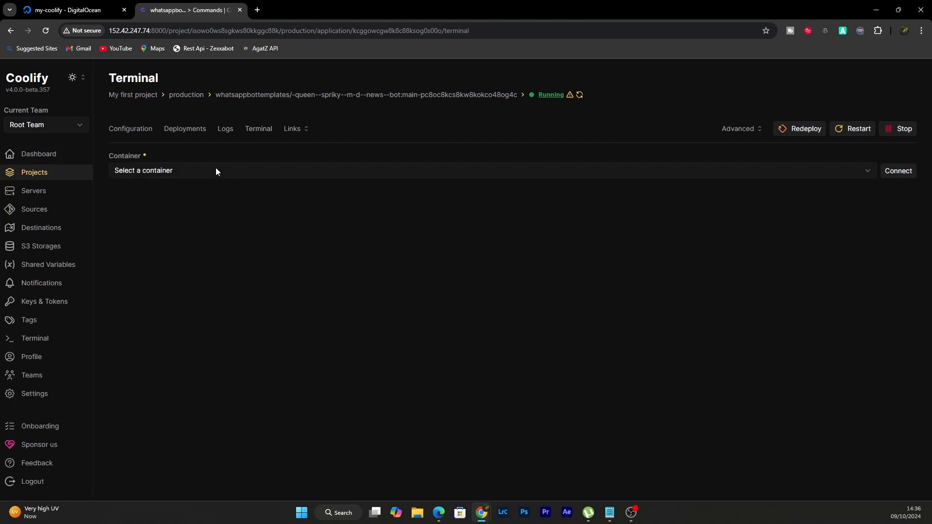
left_click(214, 168)
left_click(188, 196)
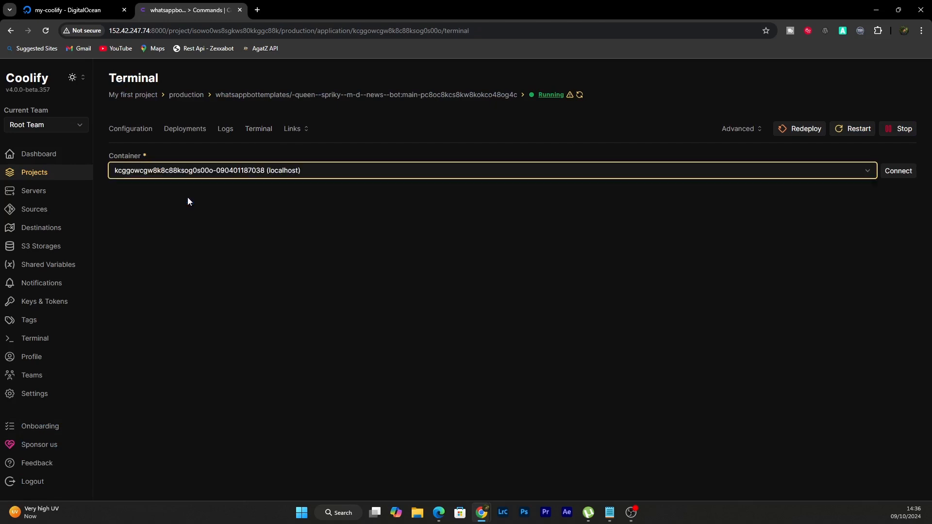
left_click(886, 176)
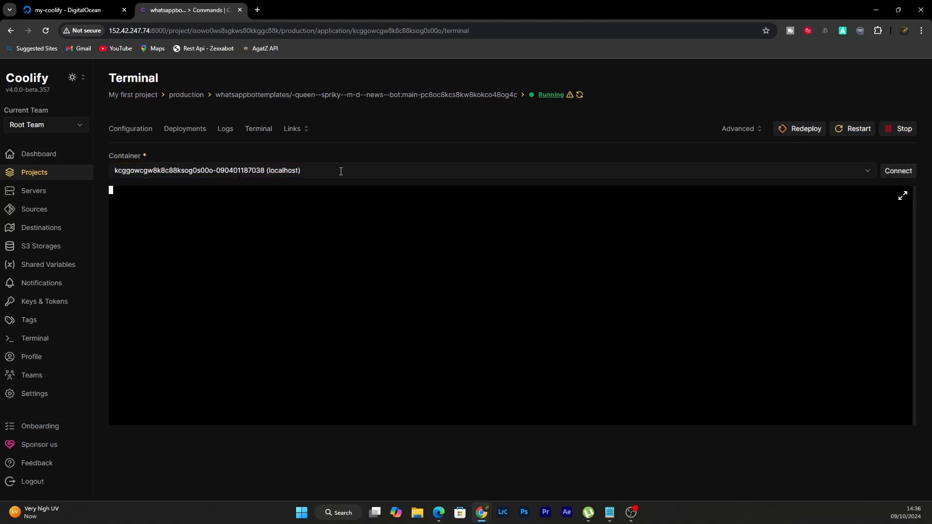
Stop the news-bot process by running pm2 stop 0 in the container terminal
type("pm2 stop 0")
key("Return")
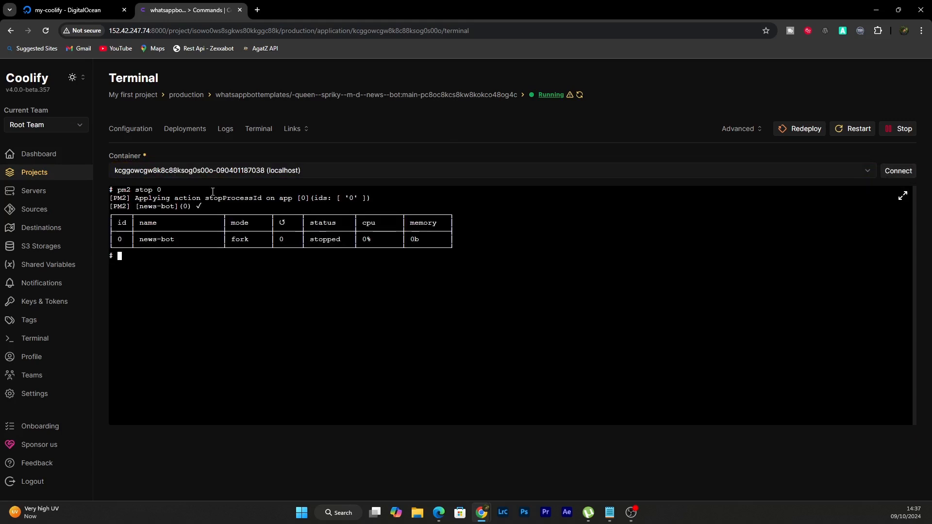
Start the news-bot process again by running npm start in the container terminal
type("npm start")
key("Return")
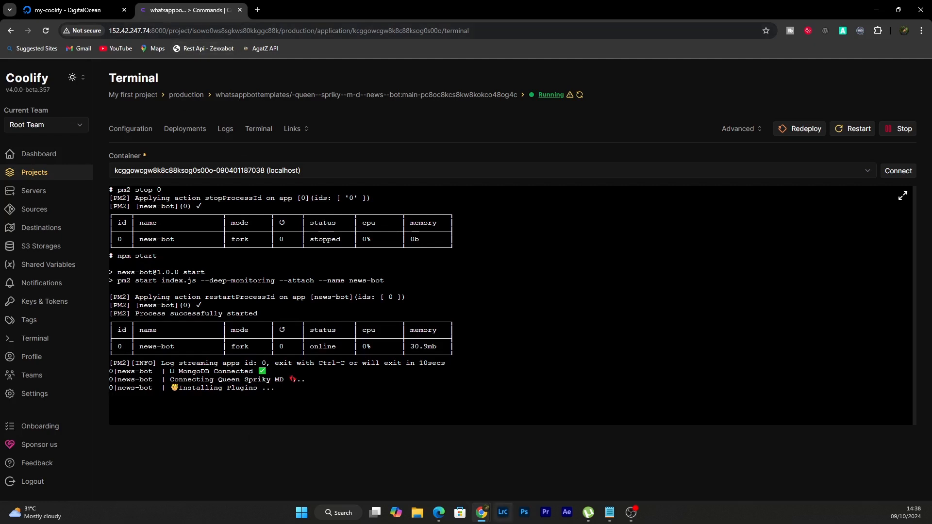
Switch to the Digital Ocean Link note in Notepad and add "This is the end of part 1" below the port line, after a blank line
left_click(609, 512)
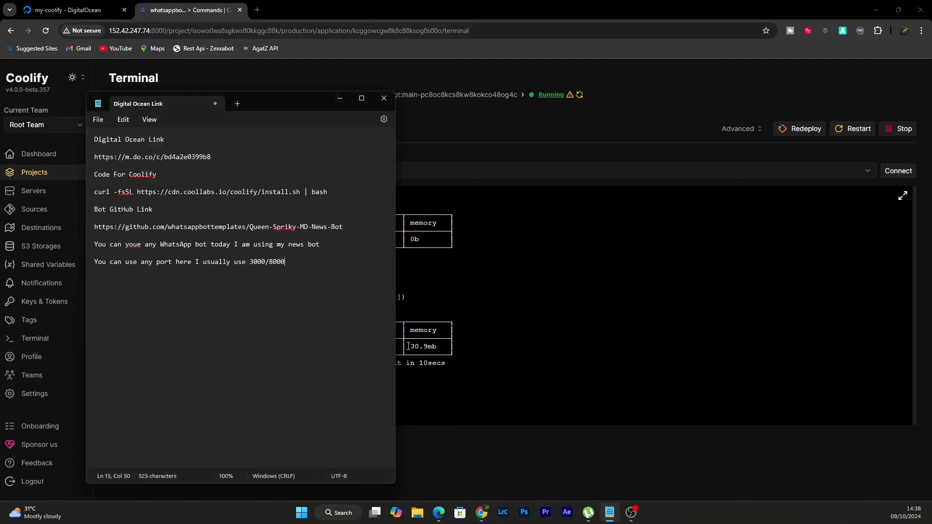
key("Return")
key("Return")
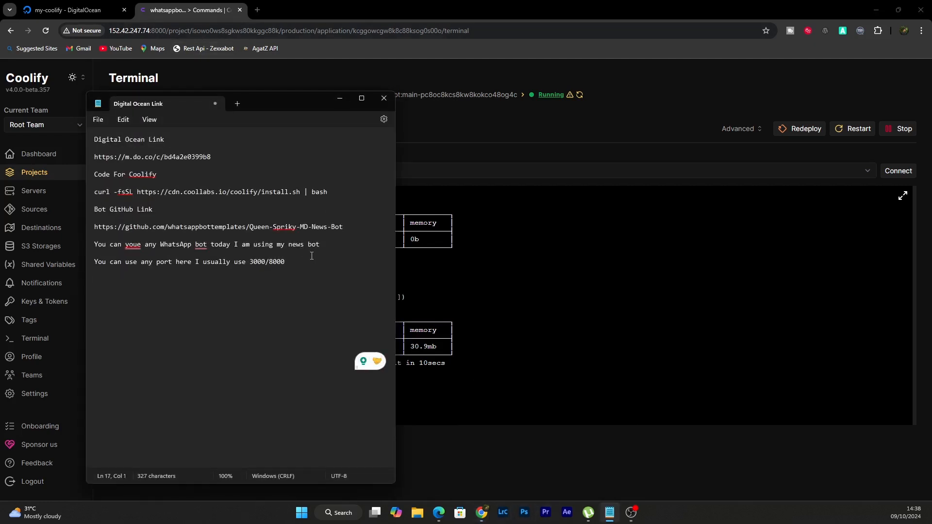
type("Thge")
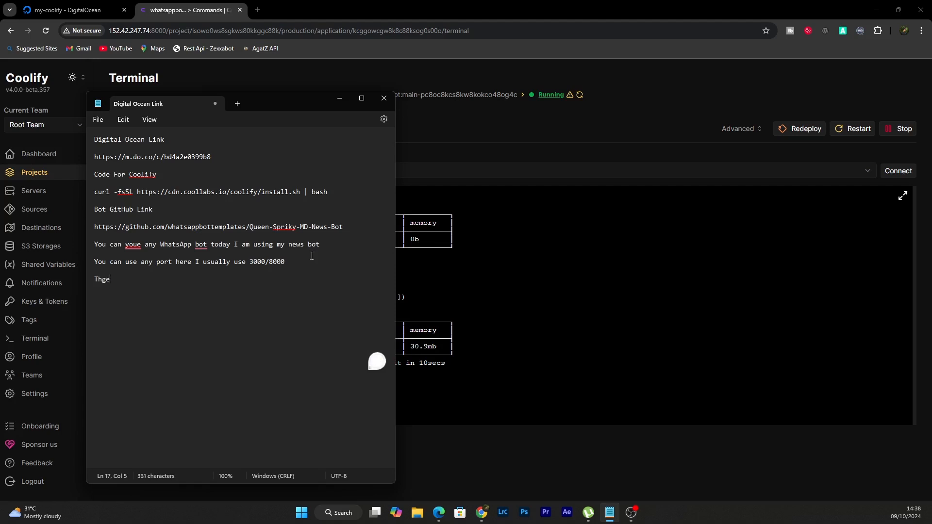
key("BackSpace")
key("BackSpace")
type("is i")
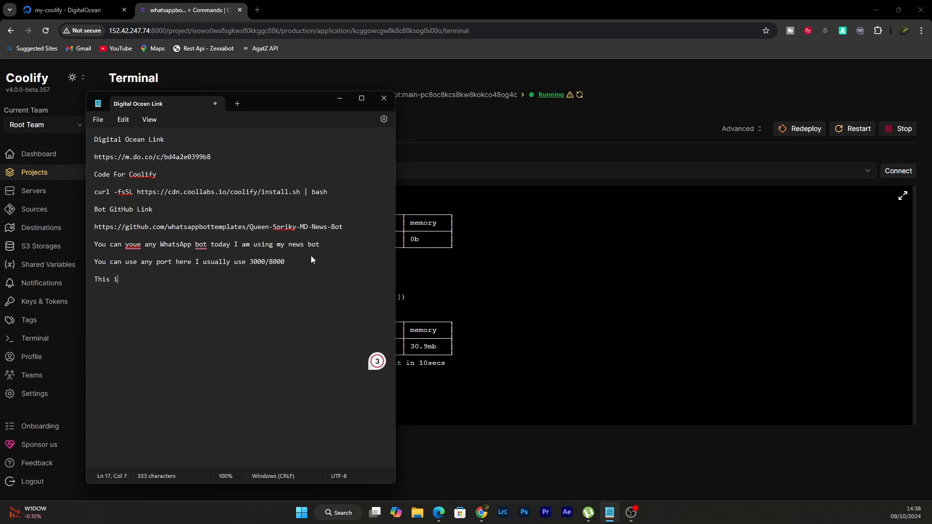
type("s the end of part 1")
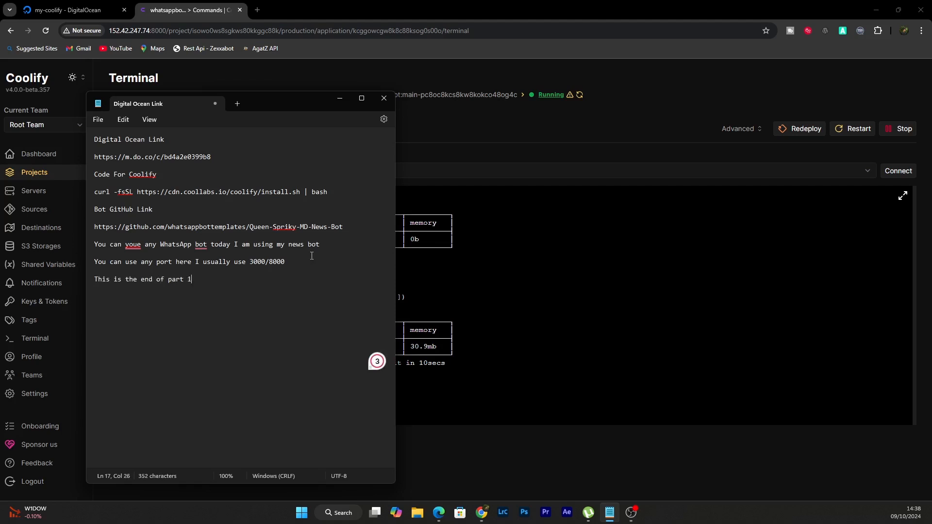
Add the line "Stay Tunned For Part 2" directly below the end-of-part-1 line
key("Return")
type("Stay Tu")
type("nned For Part ")
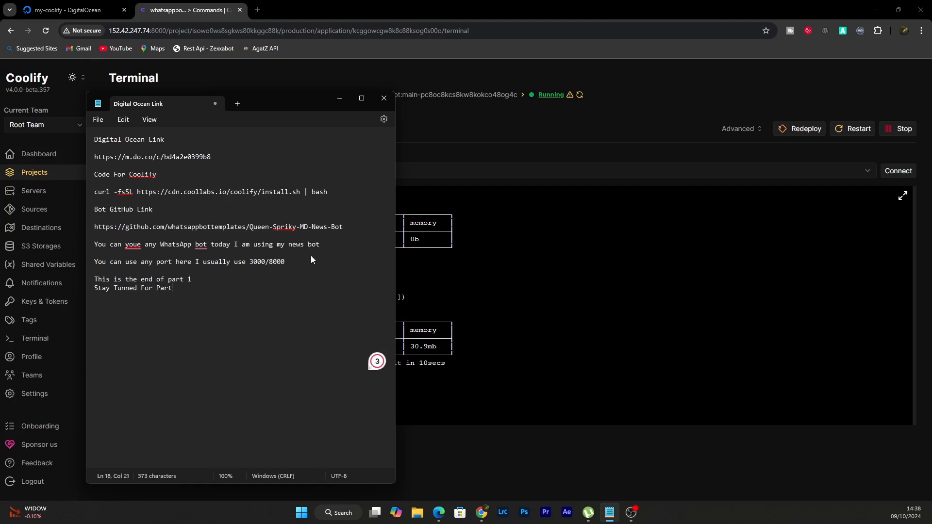
type("2")
Begin a new line in the note with "Part 2 Will be how to"
key("Return")
type("Part 2 Will be hou")
key("BackSpace")
type("w to")
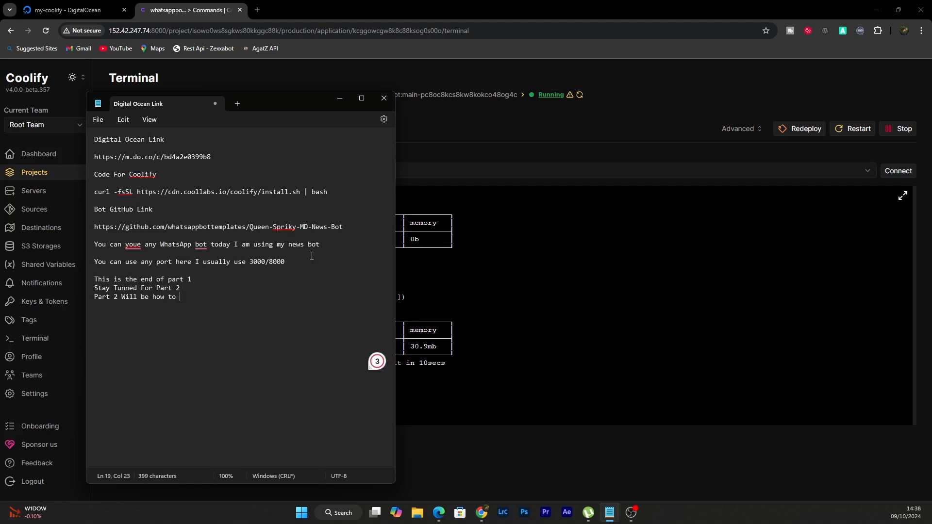
left_click_drag(166, 30, 89, 31)
key("ctrl+c")
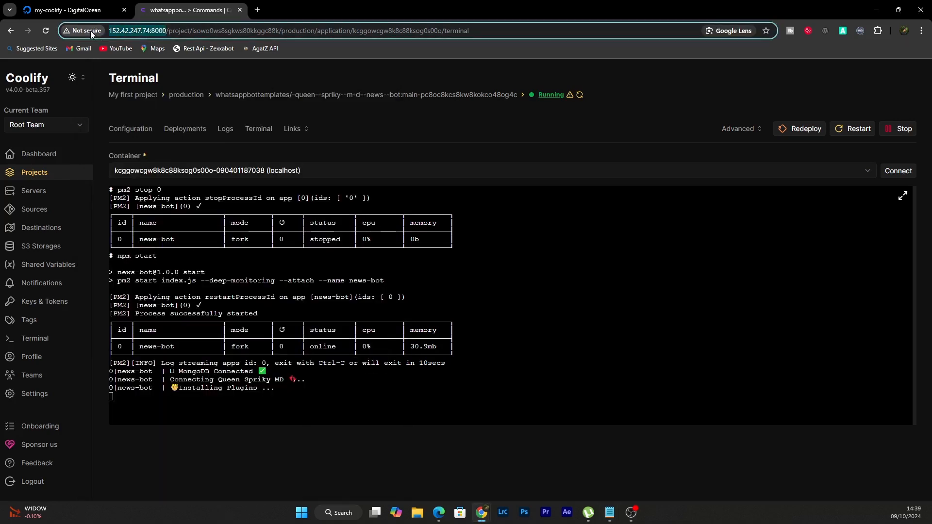
left_click(609, 513)
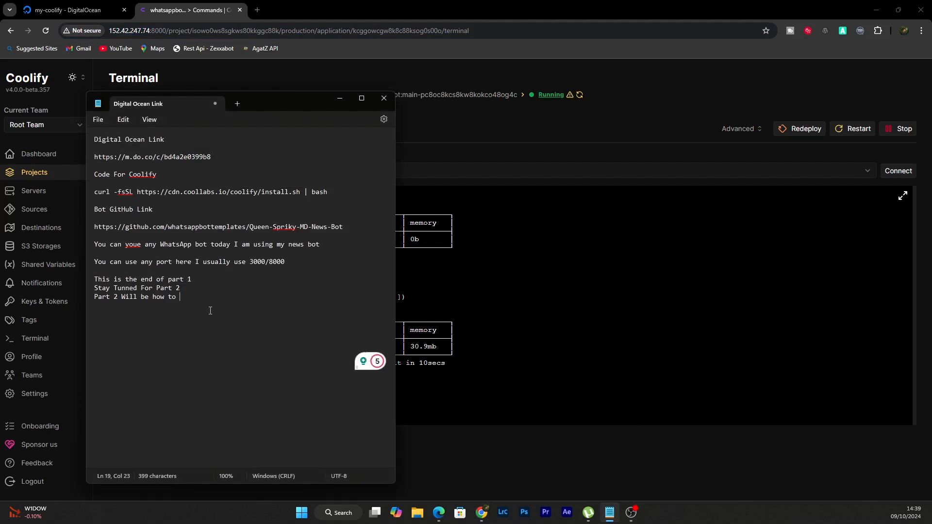
type("change")
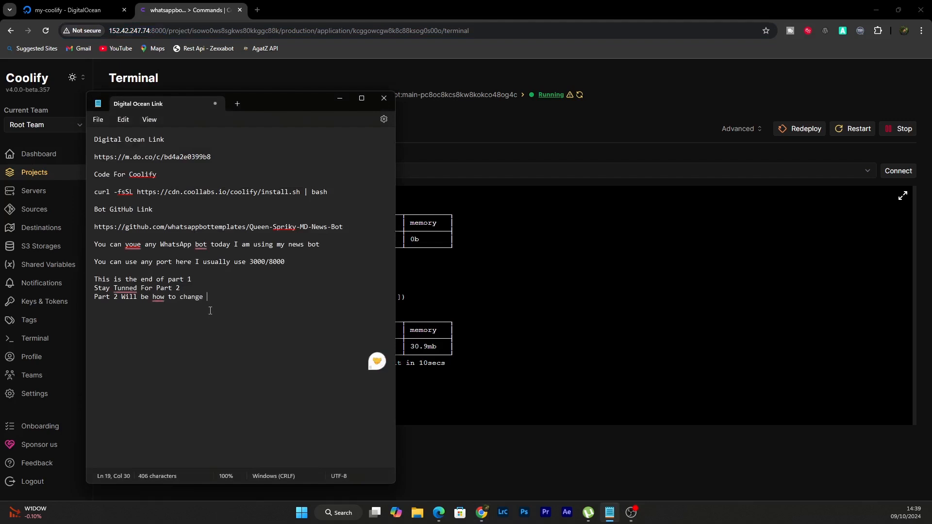
type(" this ip")
key("ctrl+v")
type("as ")
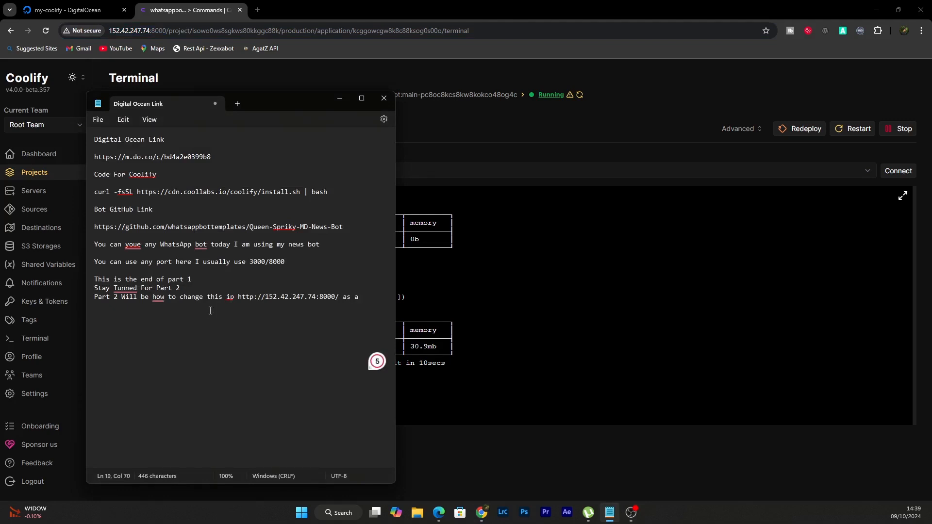
type("a web url such as wwww.yourname.c")
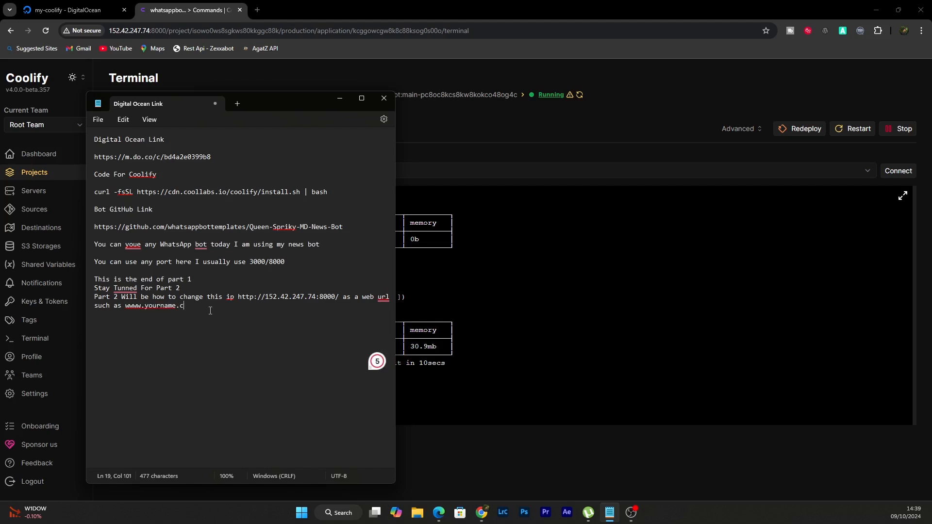
type("om ot")
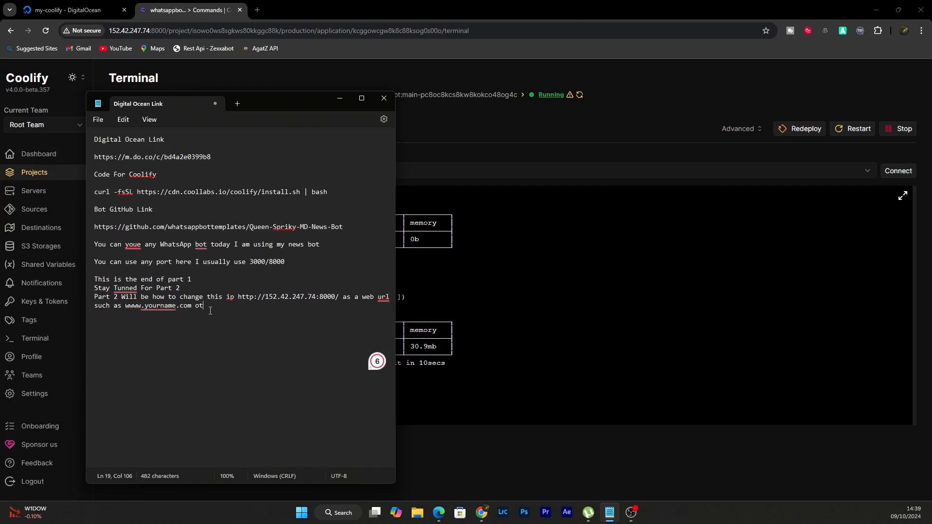
Finish the Part 2 web address sentence with "or some else"
key("BackSpace")
key("BackSpace")
type("r some else")
Leave a blank line, add "and how to get the ssl cetificate" to the note, and switch away from Notepad
key("Return")
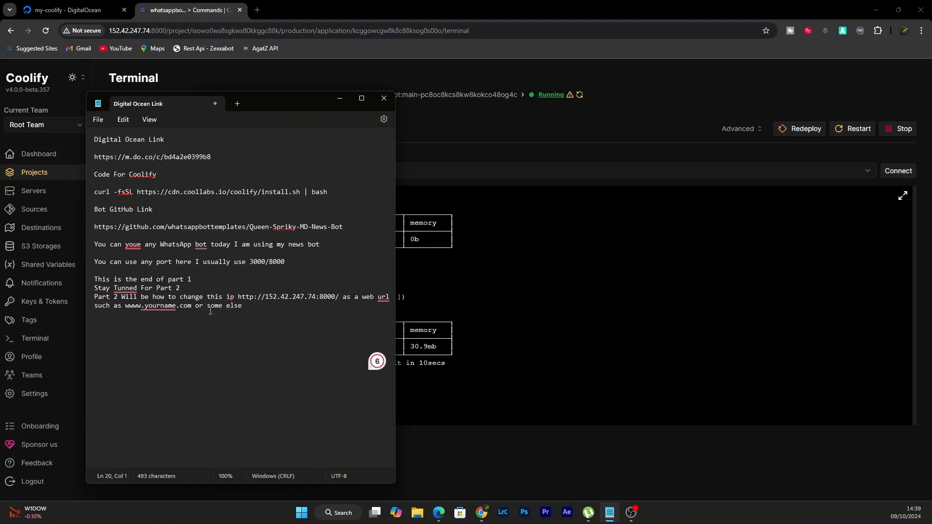
key("Return")
type("and how to get the ssl ")
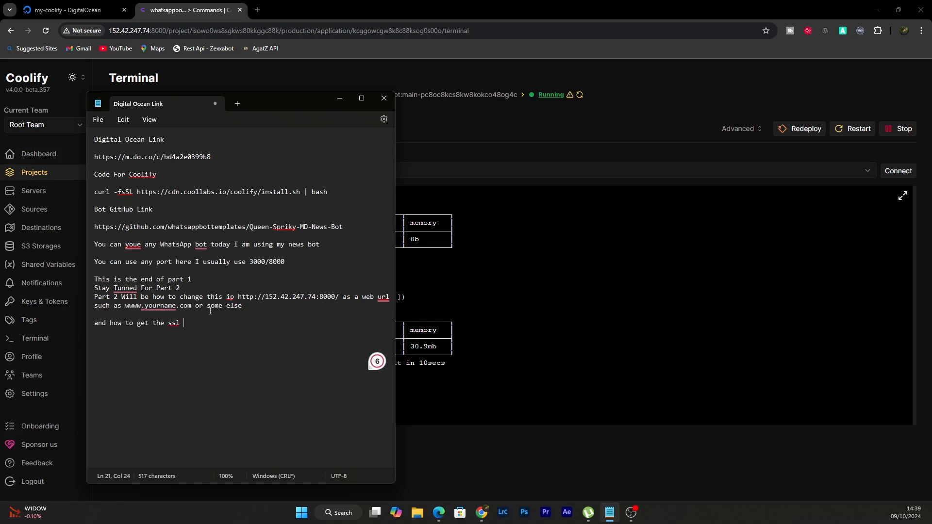
type("cetificate")
key("alt+Tab")
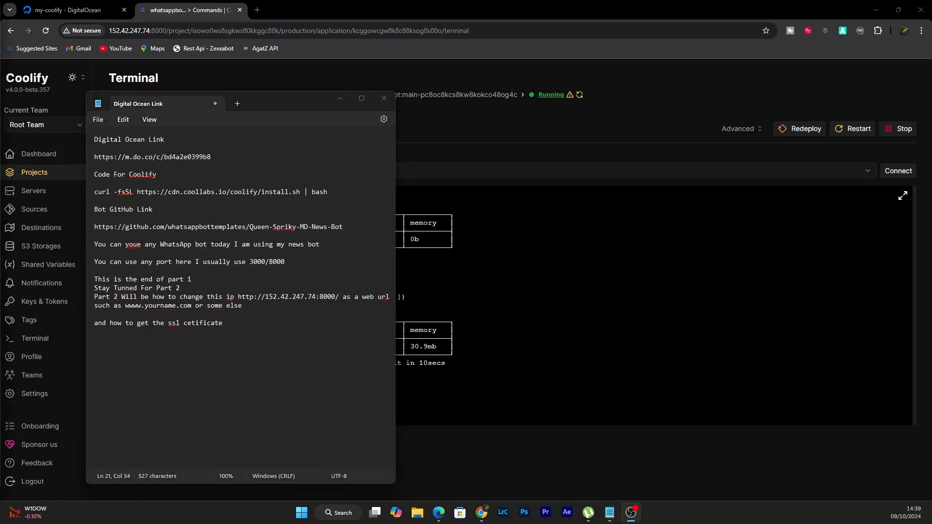